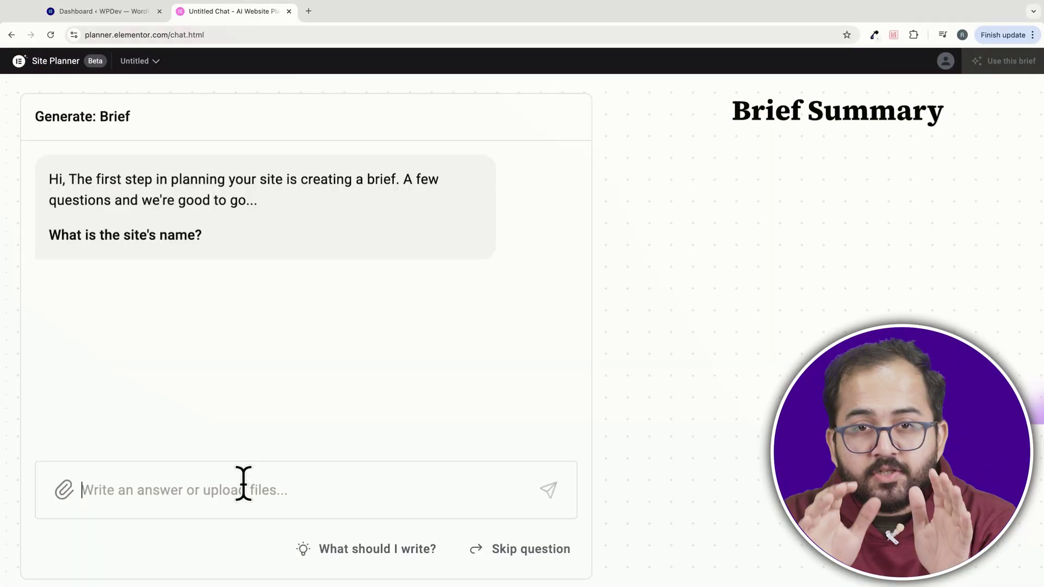
Enter 'Pet Planet' as the site's name in the brief chat.
type("Pet Plan")
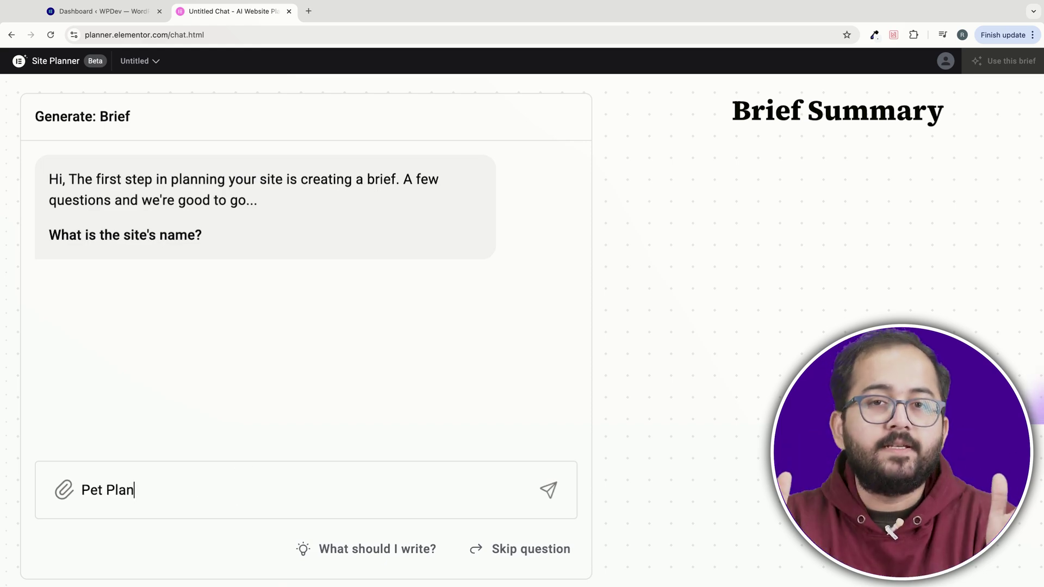
type("et")
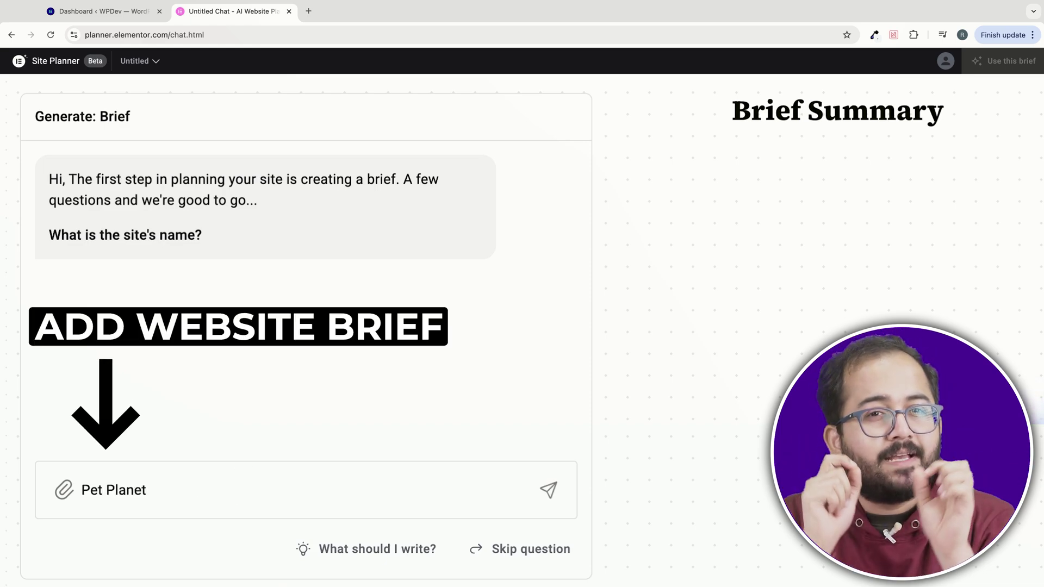
left_click(548, 491)
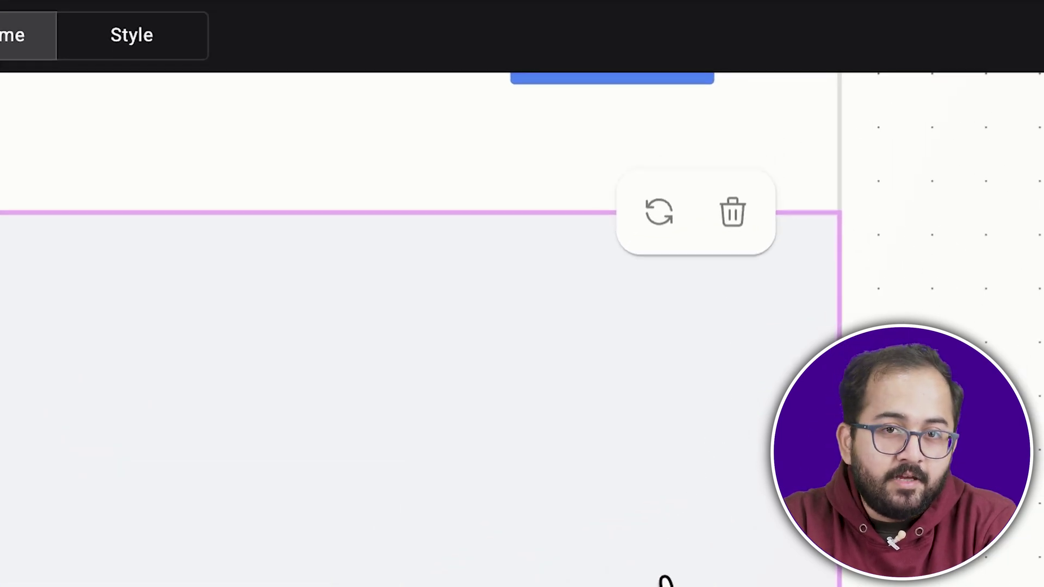
Regenerate one wireframe section and drag Our Services above About Us in the sitemap.
left_click(660, 212)
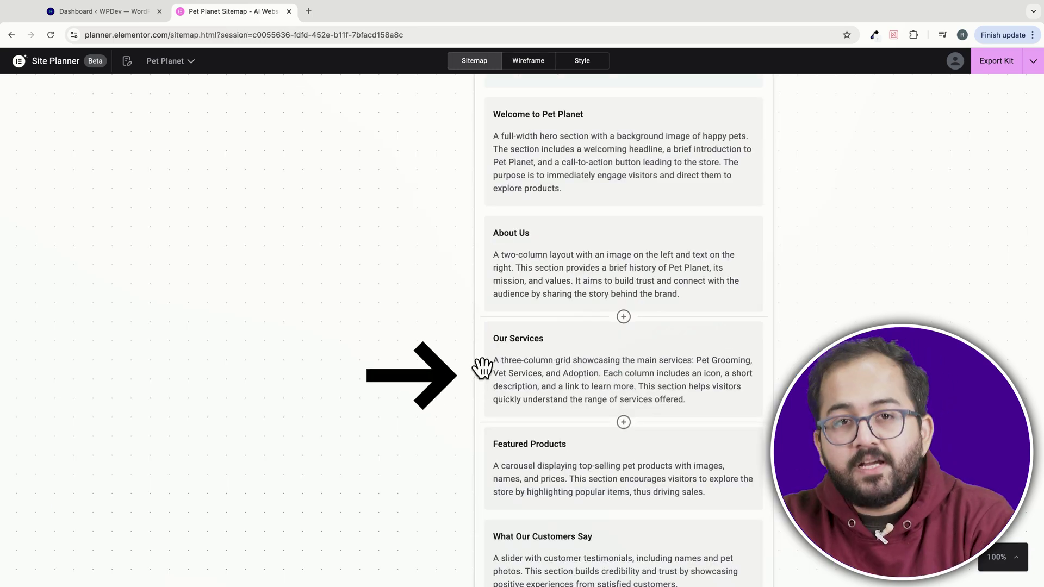
left_click_drag(481, 369, 592, 362)
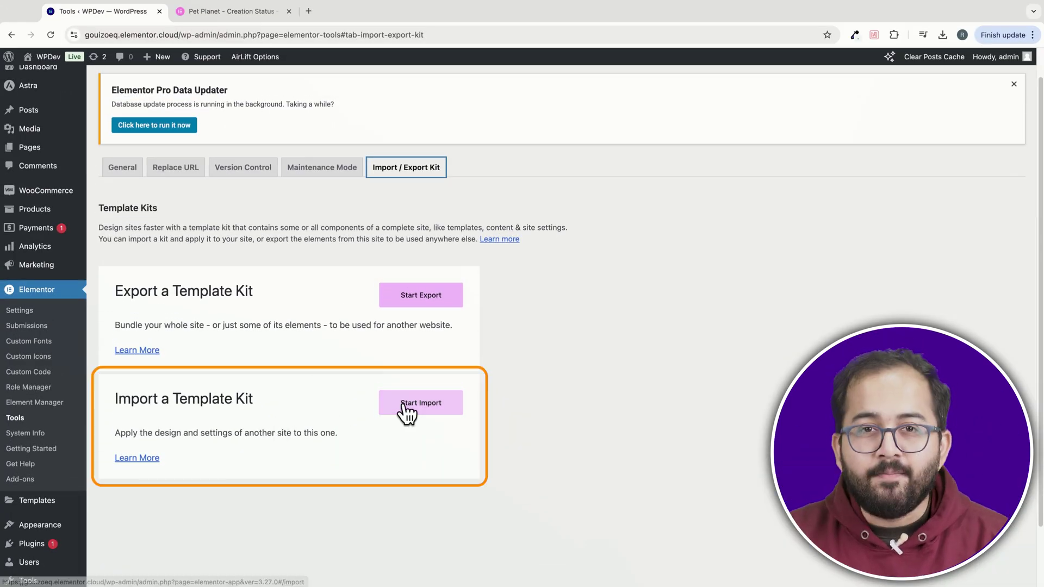
Start a template kit import and upload the downloaded kit zip.
left_click(406, 403)
left_click(942, 35)
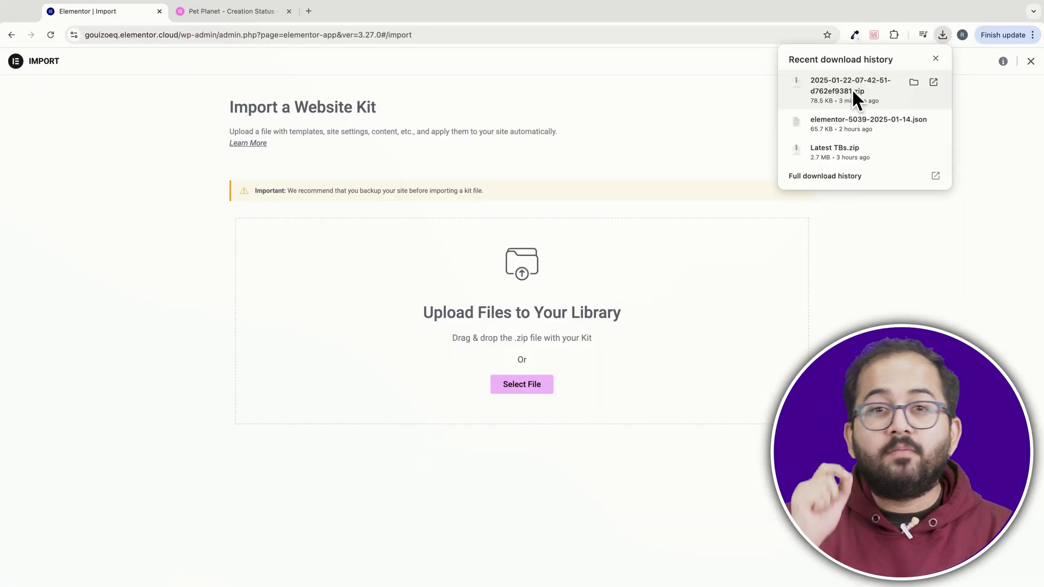
left_click_drag(852, 88, 573, 327)
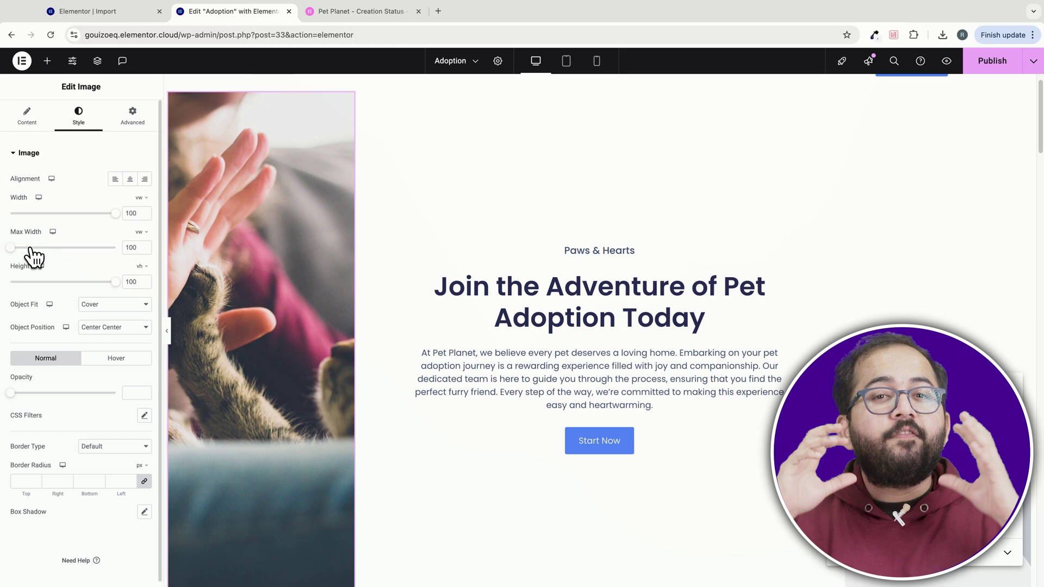
Widen the Adoption hero photo and make the heading and paragraph text white.
left_click_drag(14, 253, 112, 262)
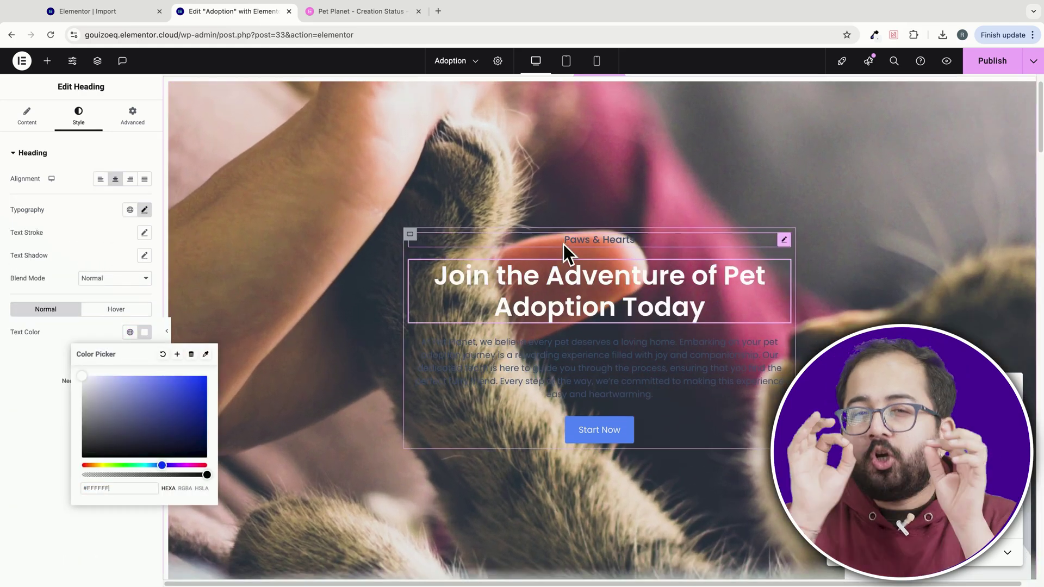
left_click(569, 241)
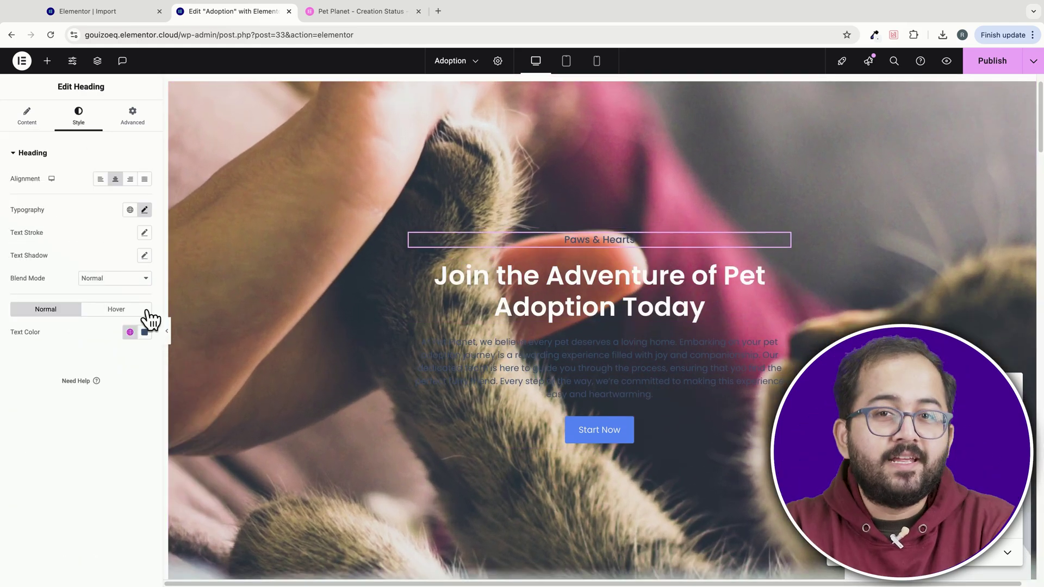
left_click(143, 331)
left_click(605, 333)
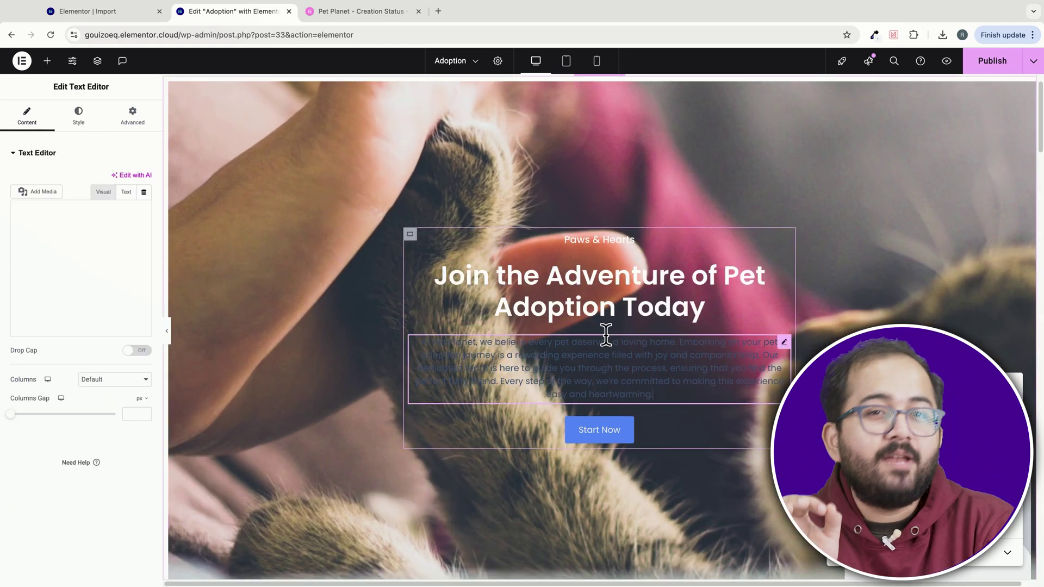
left_click(78, 116)
left_click(145, 202)
left_click(626, 431)
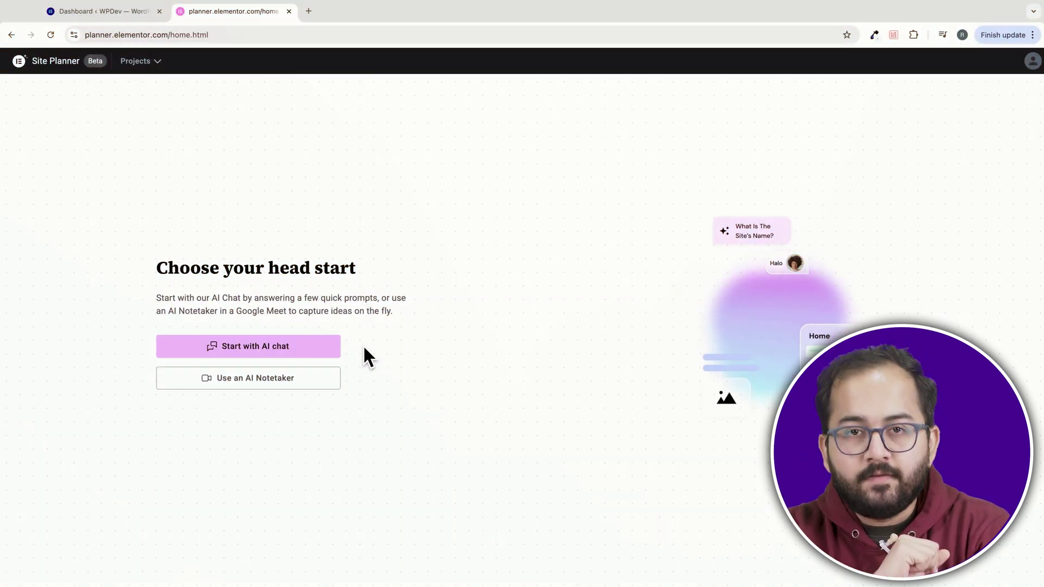
Begin the brief through AI chat and give the site the name Pet Planet.
left_click(331, 350)
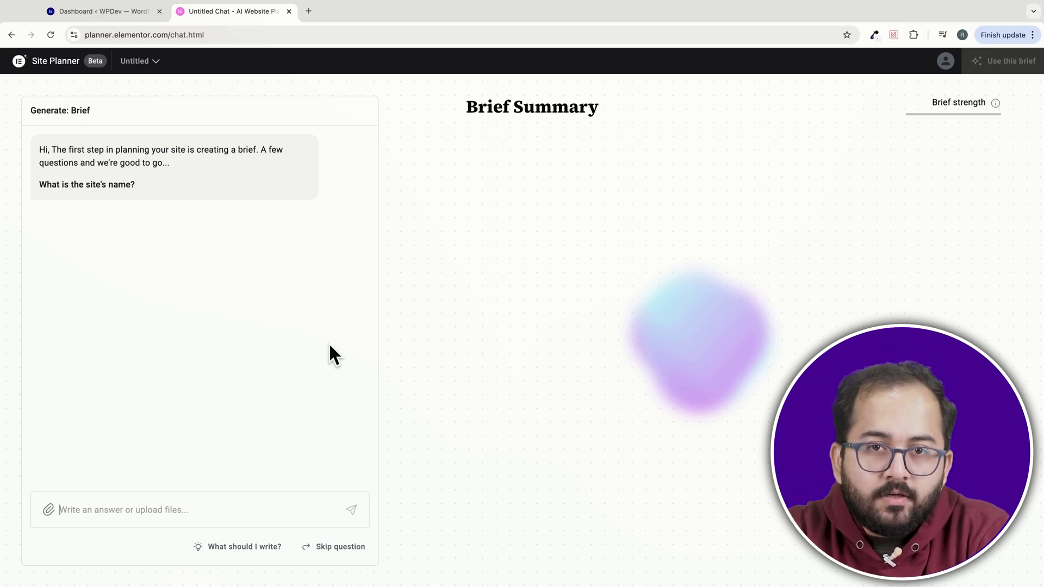
type("Pet Planet")
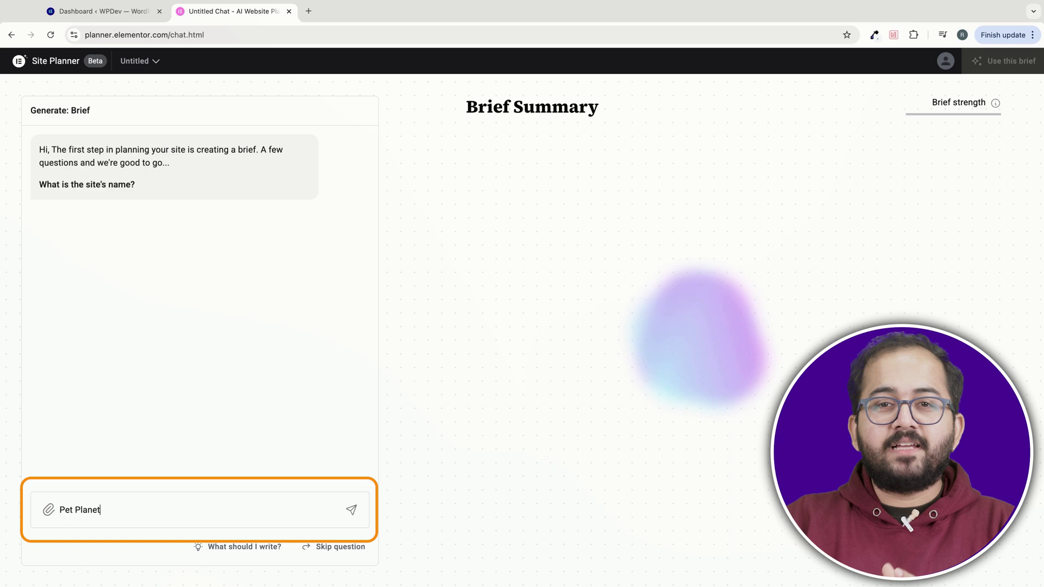
left_click(351, 509)
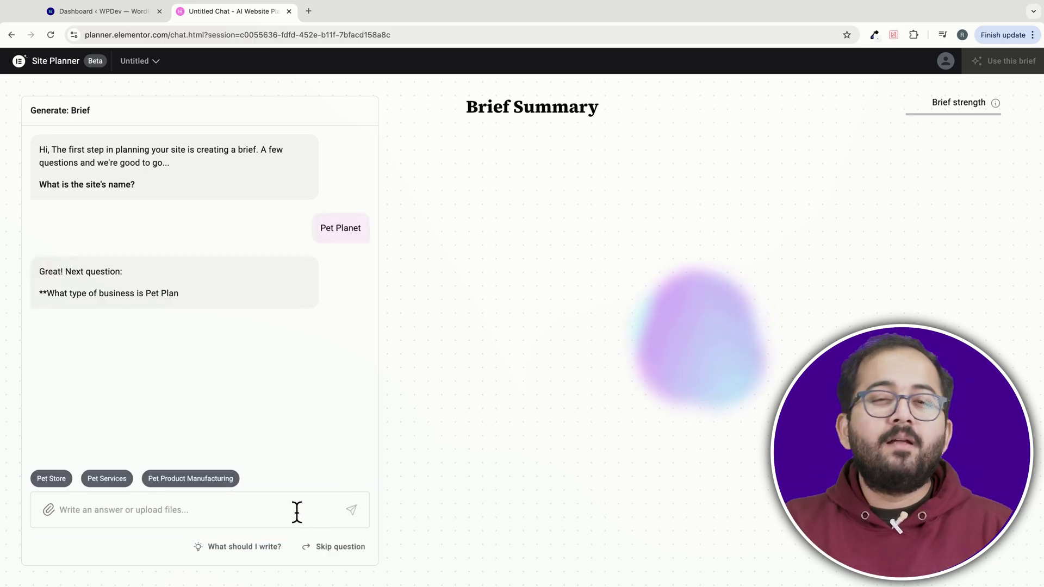
Answer Pet Store as the business type, with Pet Food and Supplies, Pet Grooming and Pet Adoption Services as the services.
left_click(51, 478)
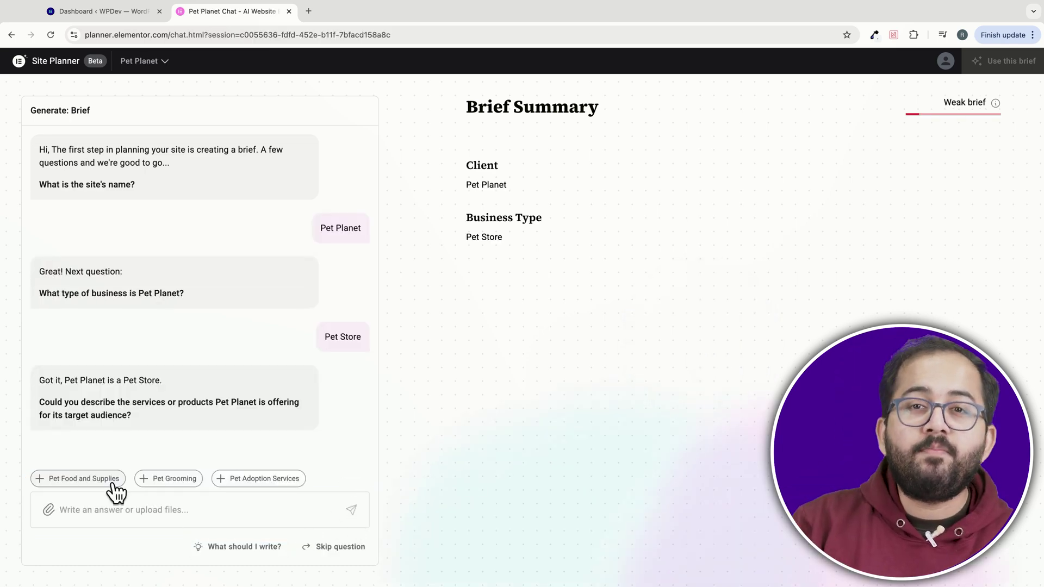
left_click(108, 480)
left_click(164, 481)
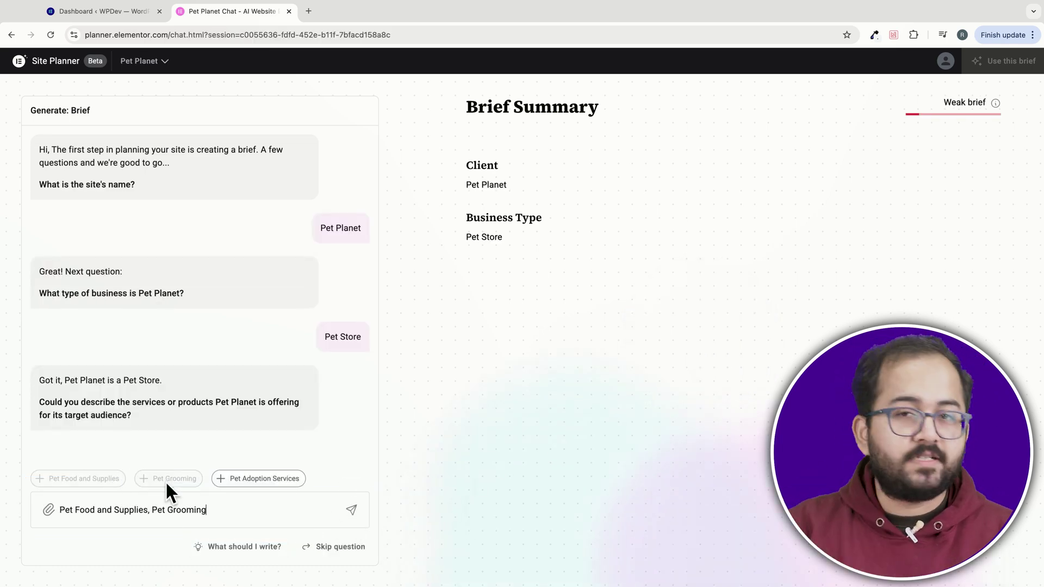
left_click(240, 481)
key("Return")
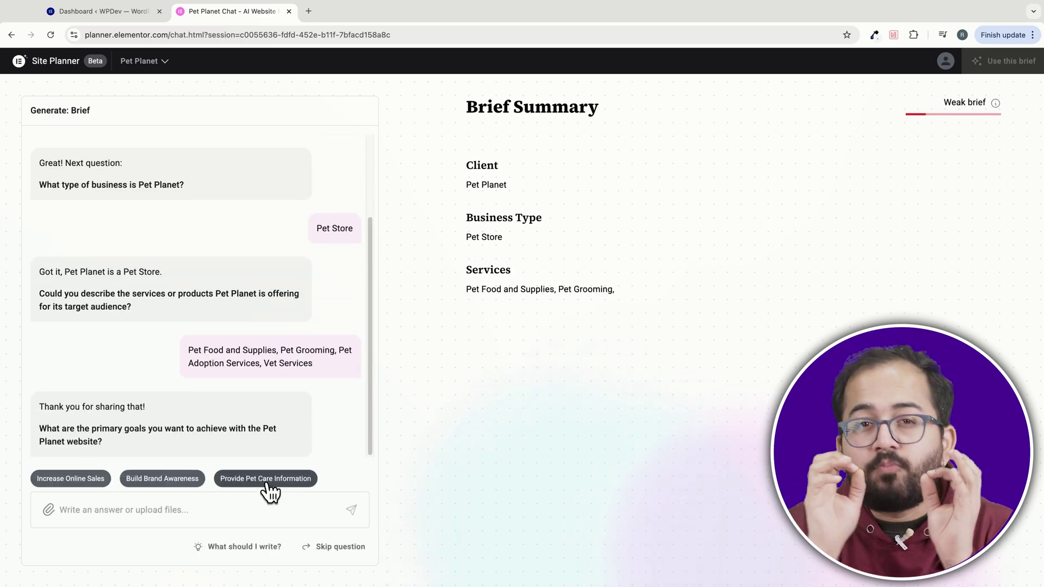
Choose goals Provide Pet Care Information and Expand Customer Base, plus Appointment Booking and Adoption Section features.
left_click(266, 480)
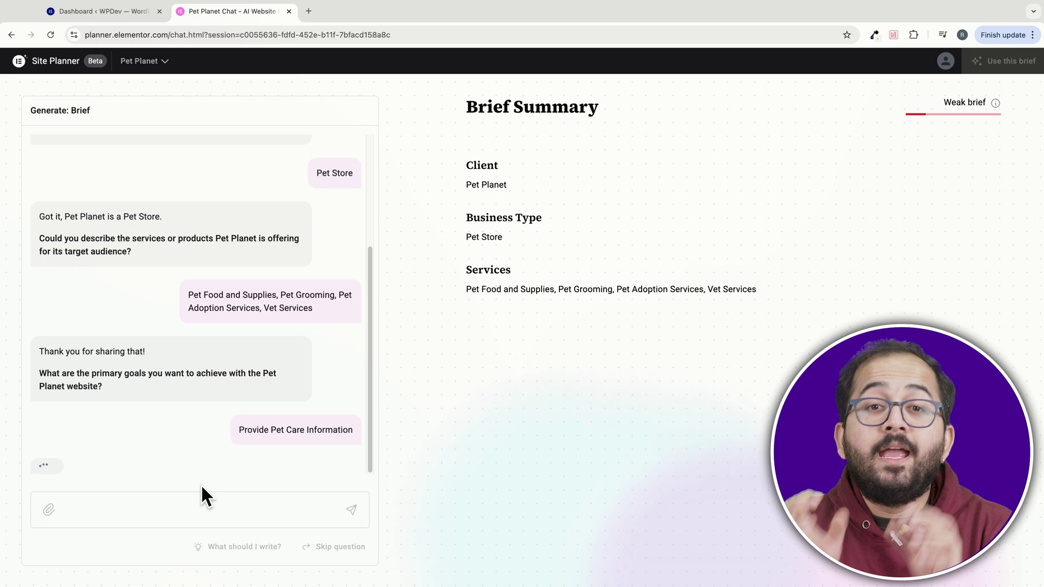
left_click(83, 477)
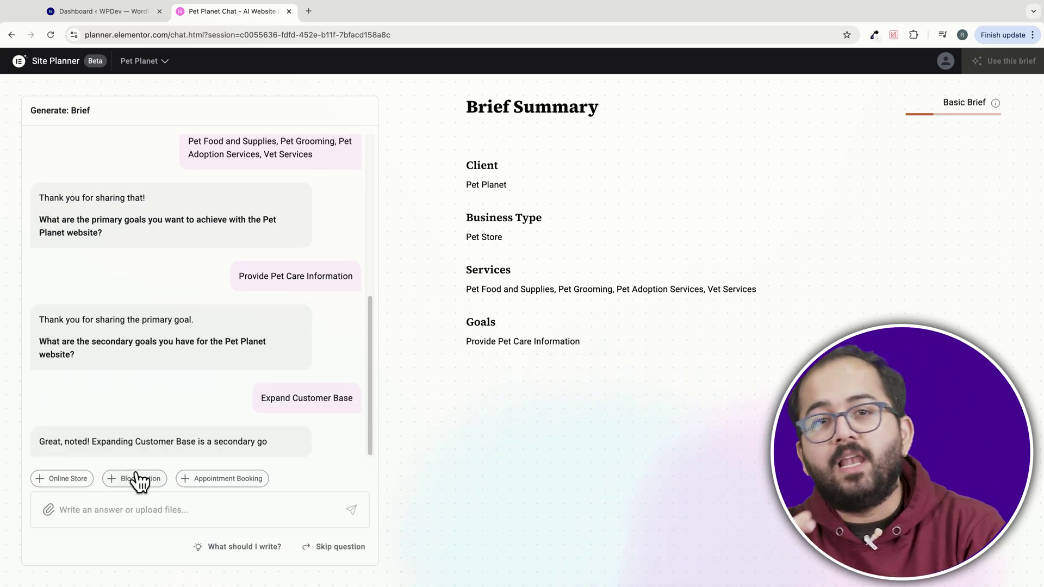
left_click(138, 481)
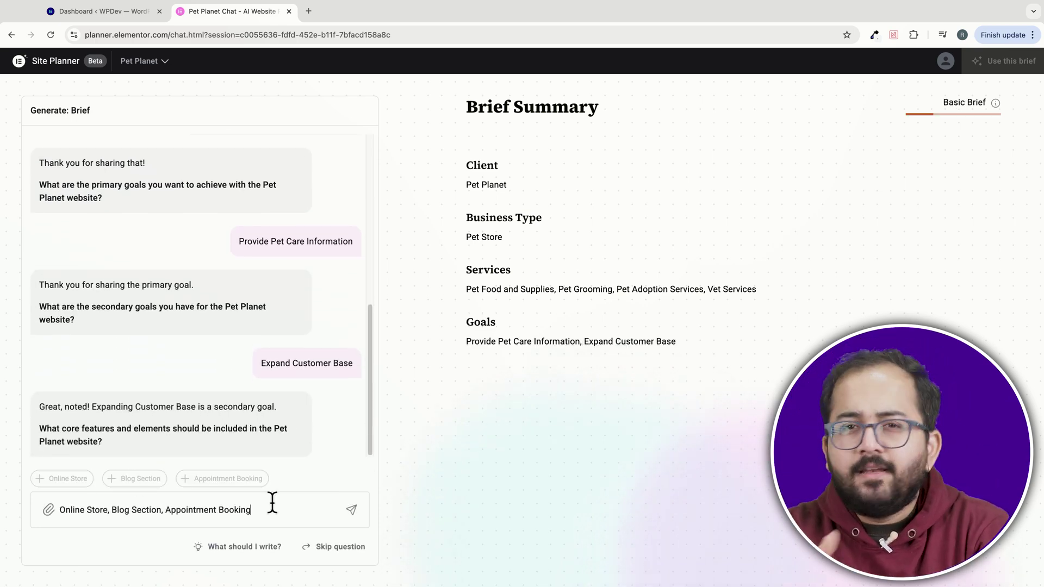
type(", Adoption Section,")
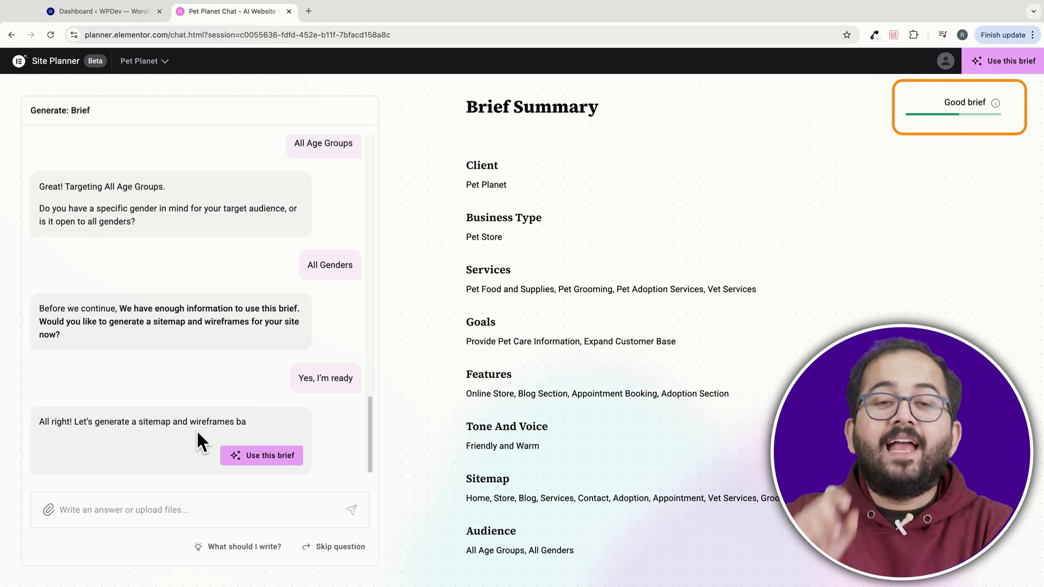
Generate the sitemap from the brief and move Home's Our Services above About Us.
left_click(259, 457)
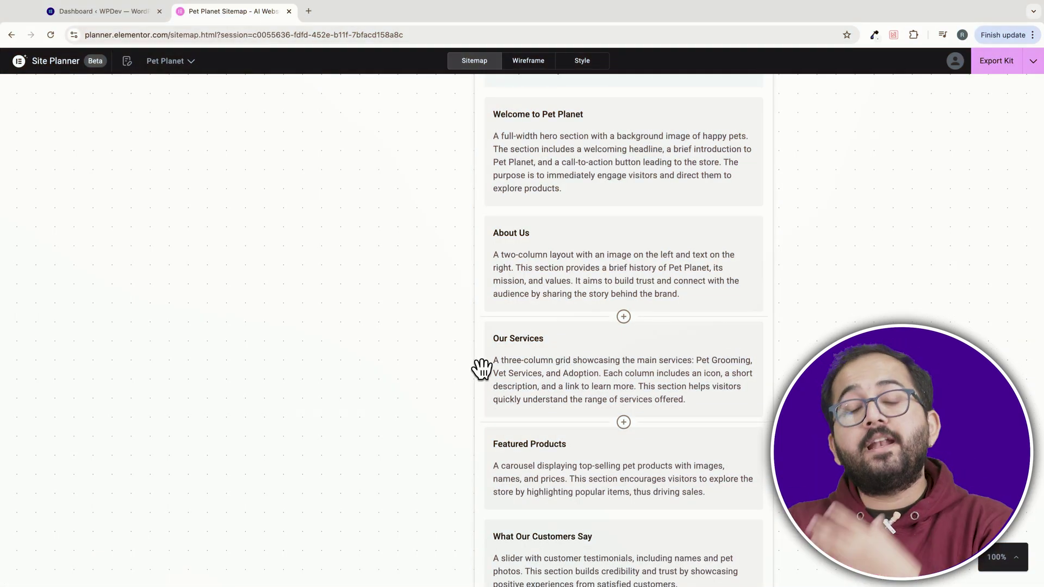
left_click_drag(482, 369, 535, 305)
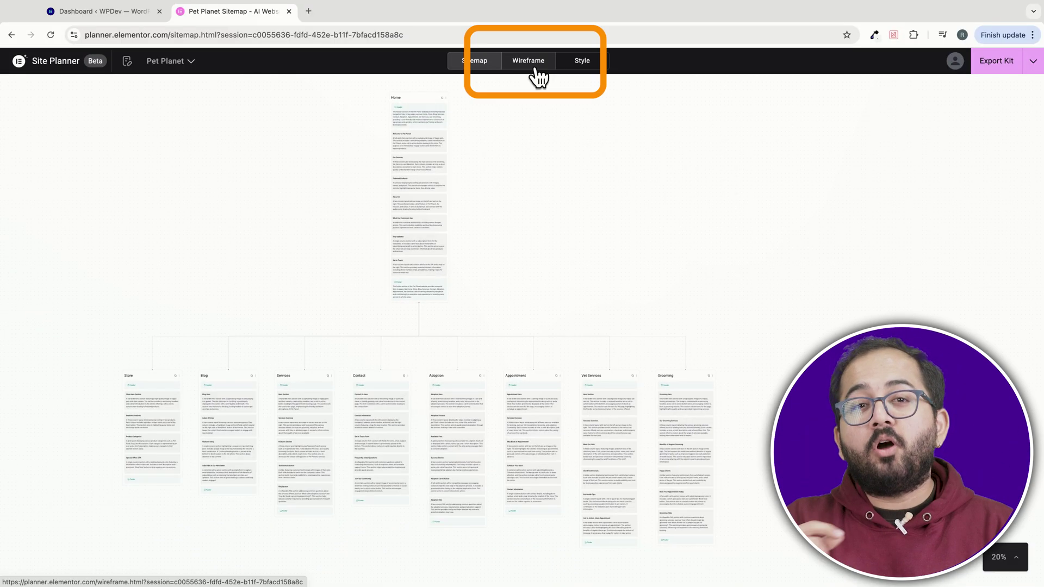
Show the Pet Planet page wireframes and preview them at tablet and mobile widths.
left_click(535, 70)
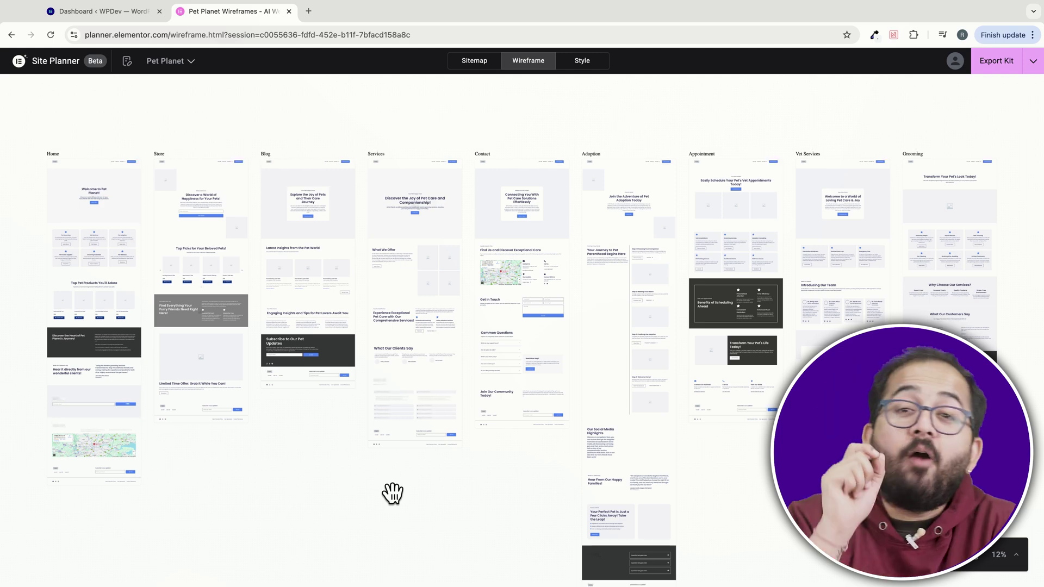
scroll(393, 493, "down", 3)
scroll(393, 493, "up", 1)
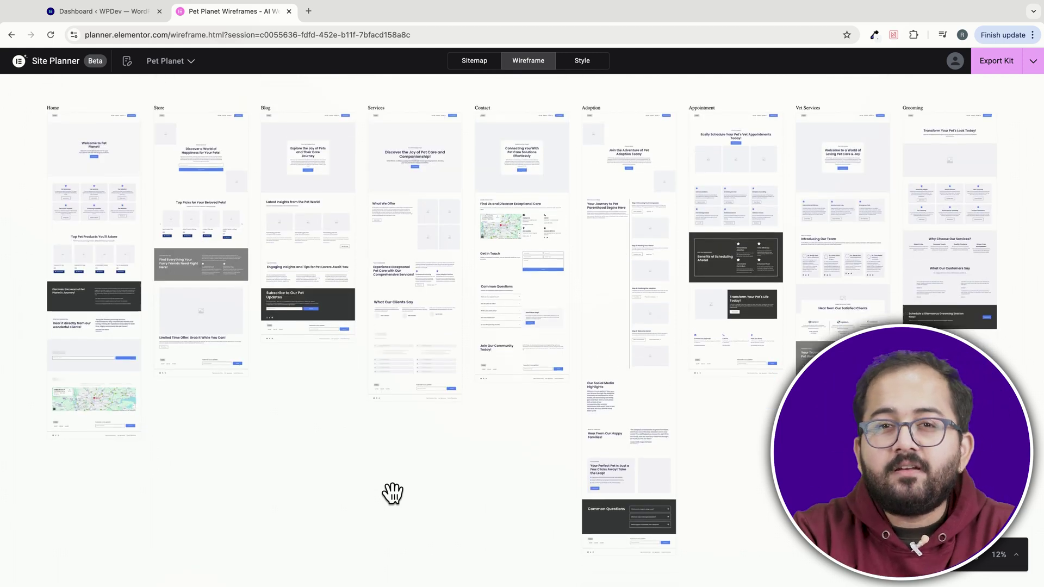
scroll(392, 493, "down", 1)
scroll(393, 493, "up", 2)
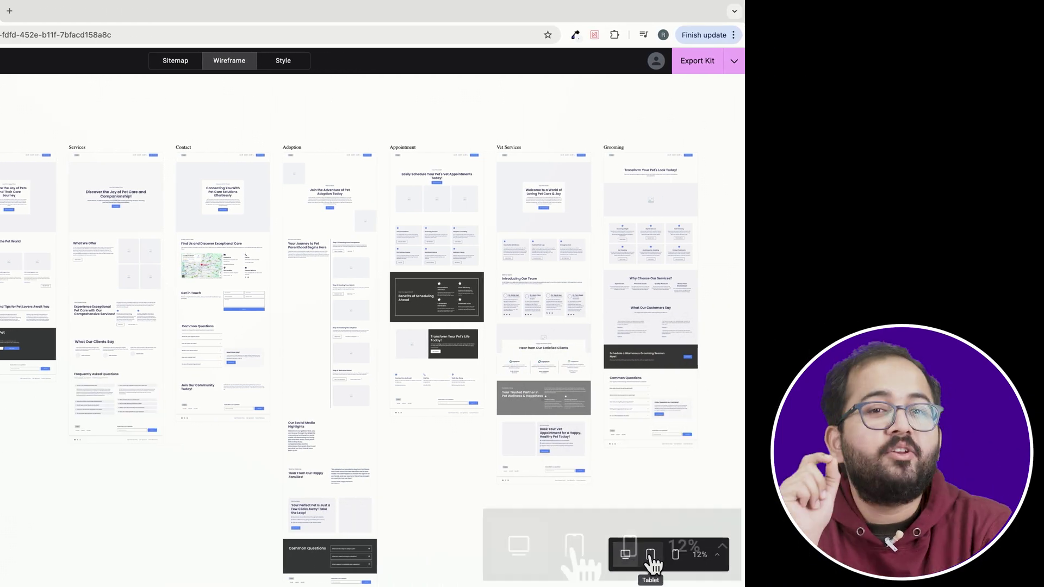
left_click(870, 550)
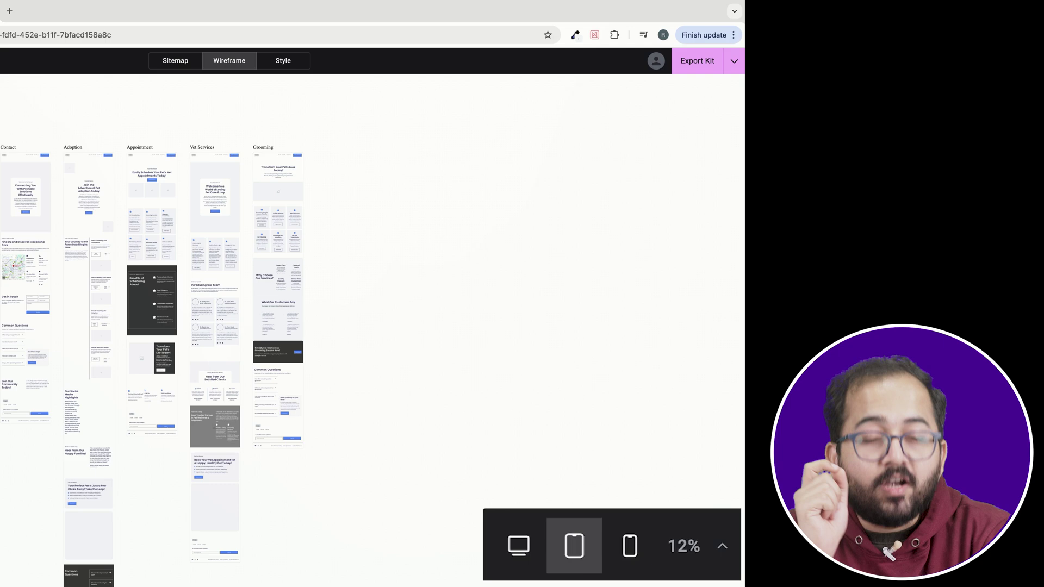
left_click(629, 549)
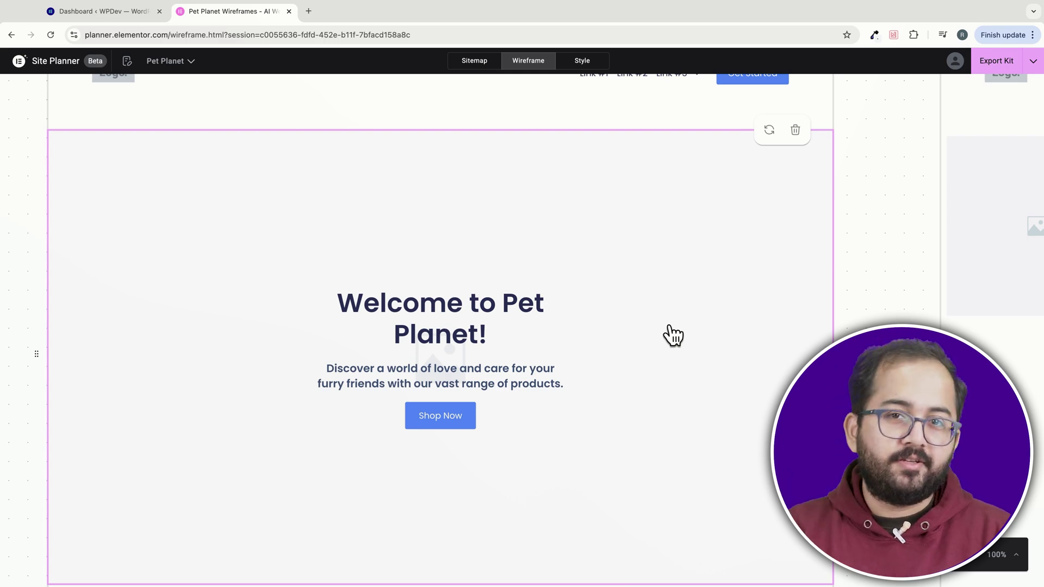
left_click(769, 130)
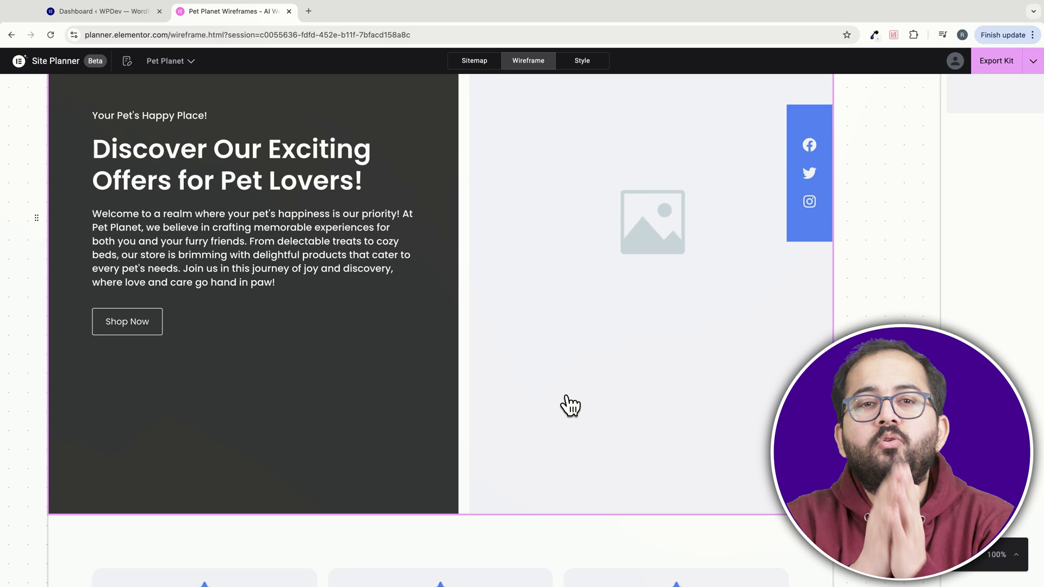
scroll(570, 405, "down", 7)
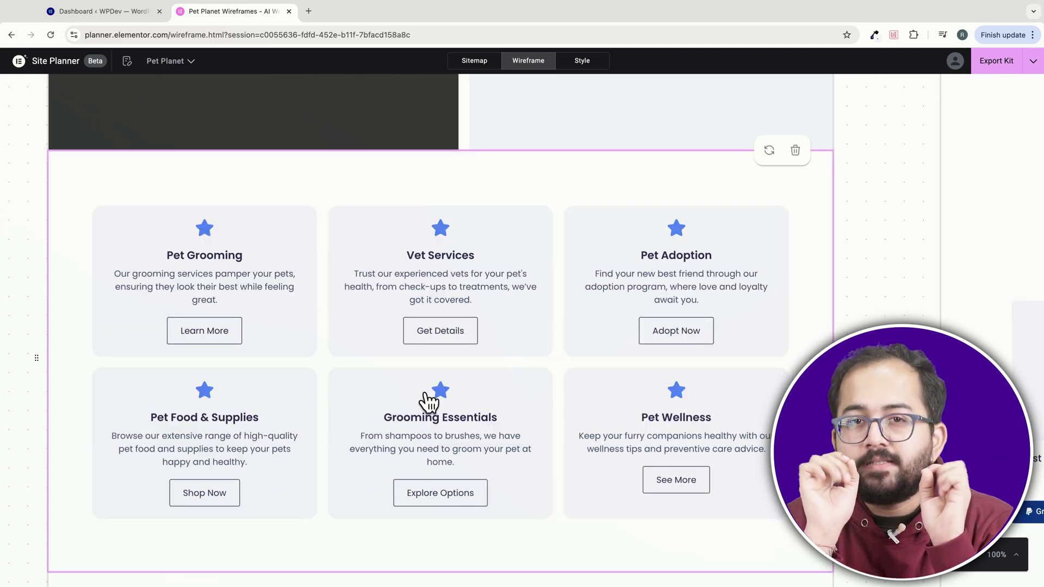
scroll(429, 403, "down", 6)
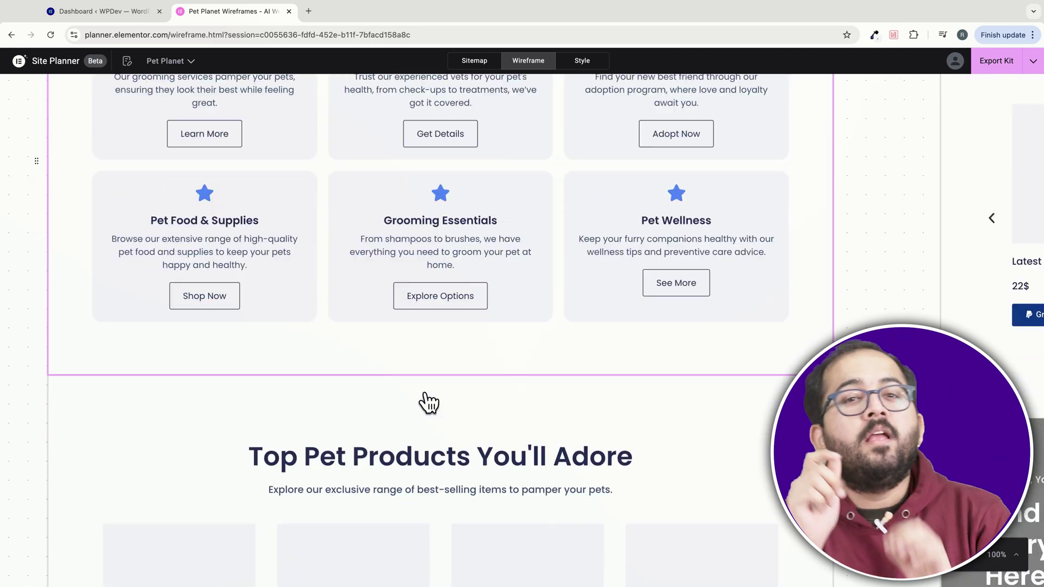
scroll(429, 403, "down", 5)
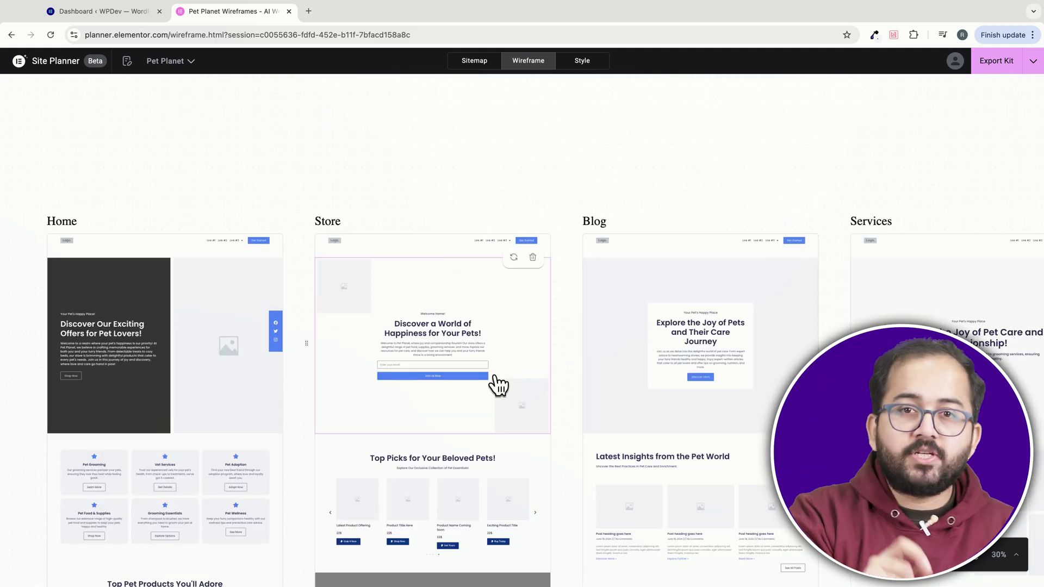
scroll(497, 384, "down", 2)
scroll(497, 385, "down", 3)
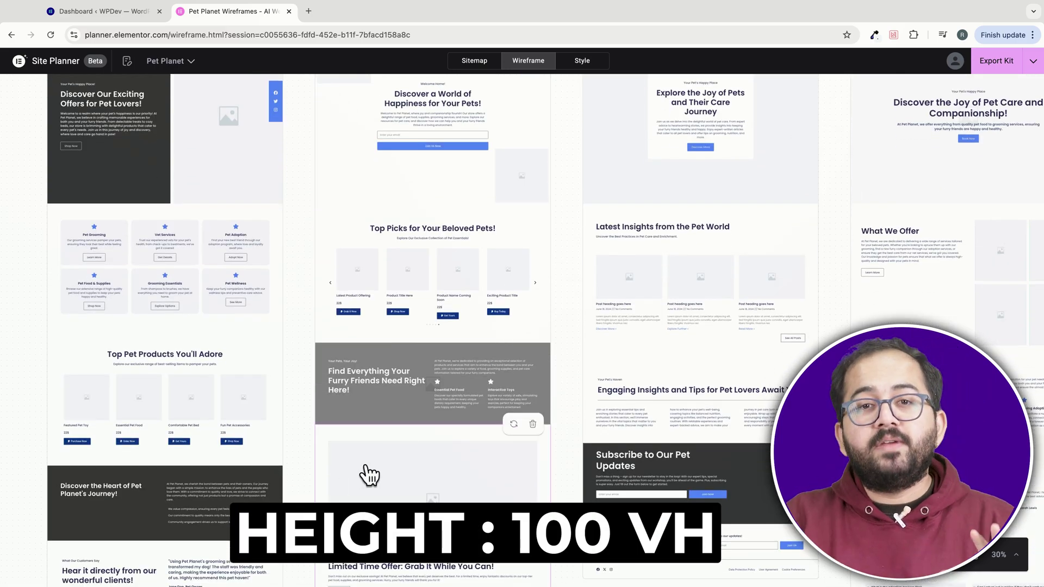
scroll(366, 476, "down", 1)
scroll(373, 475, "down", 2)
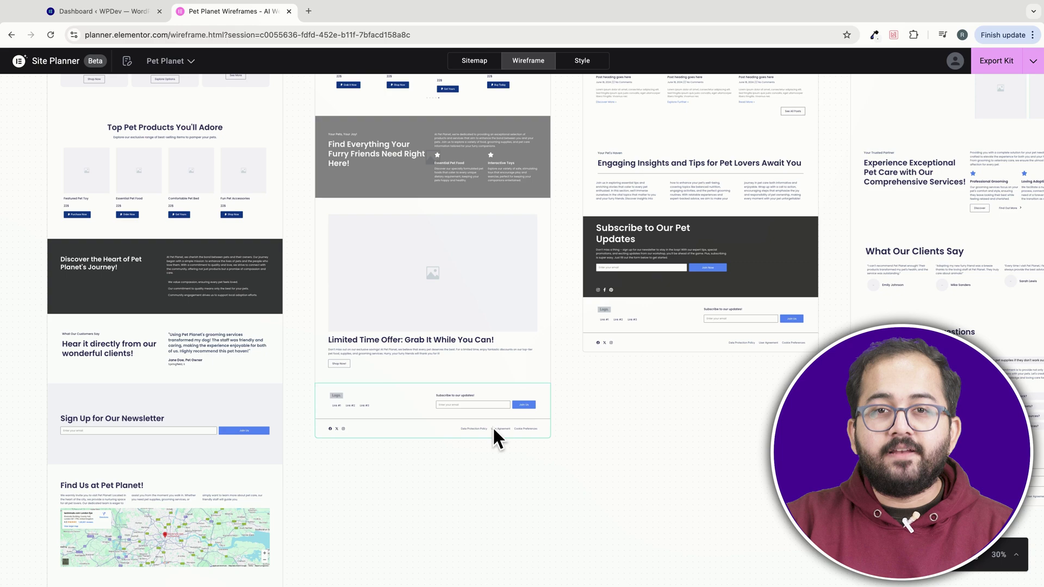
scroll(495, 436, "up", 2)
scroll(658, 434, "down", 5)
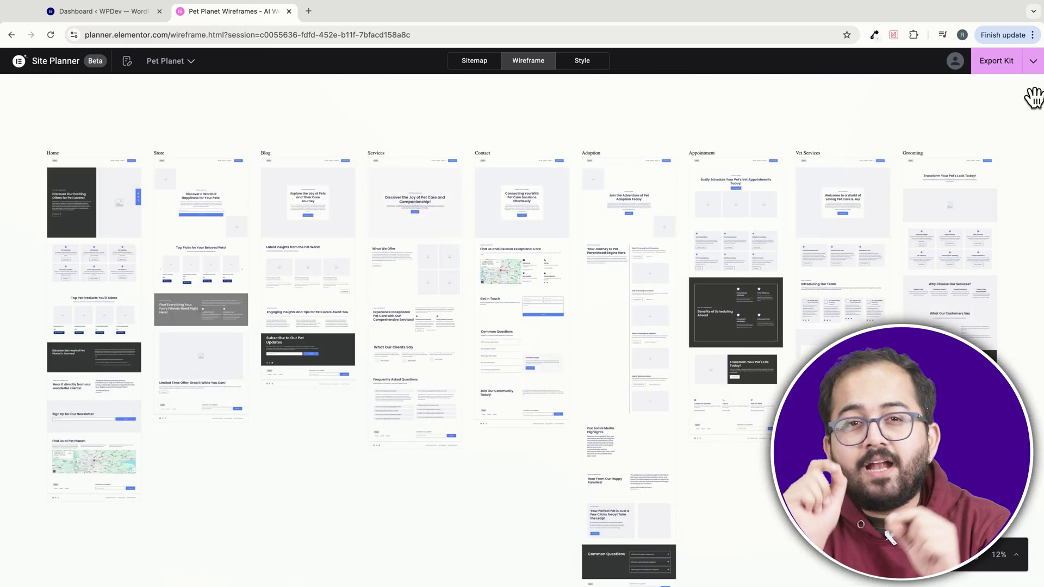
left_click(1034, 64)
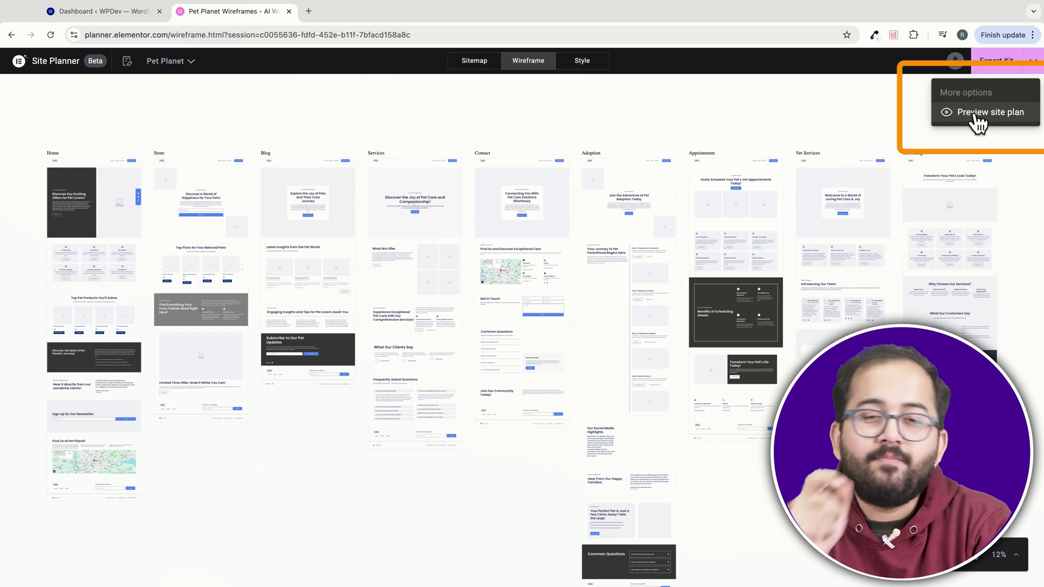
left_click(946, 115)
scroll(599, 233, "down", 10)
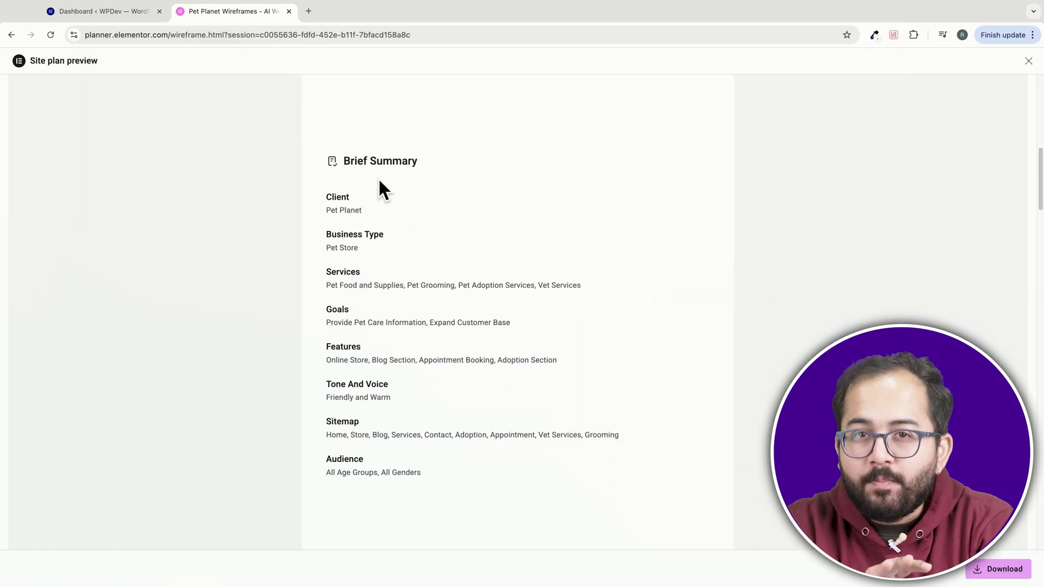
scroll(378, 187, "down", 20)
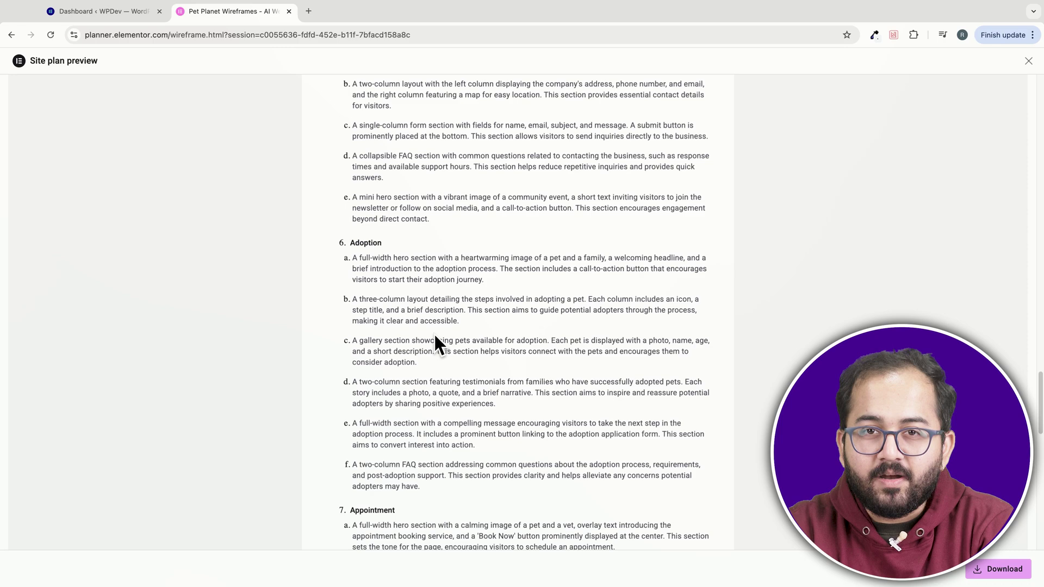
scroll(480, 333, "down", 10)
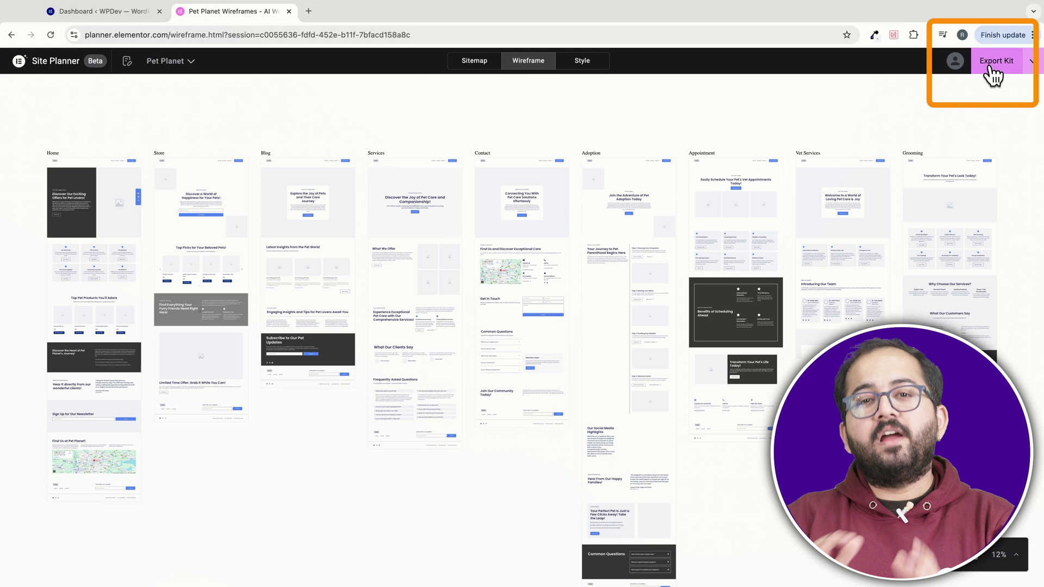
Export the Pet Planet site as a WordPress kit and download its 78.5 KB zip.
left_click(990, 66)
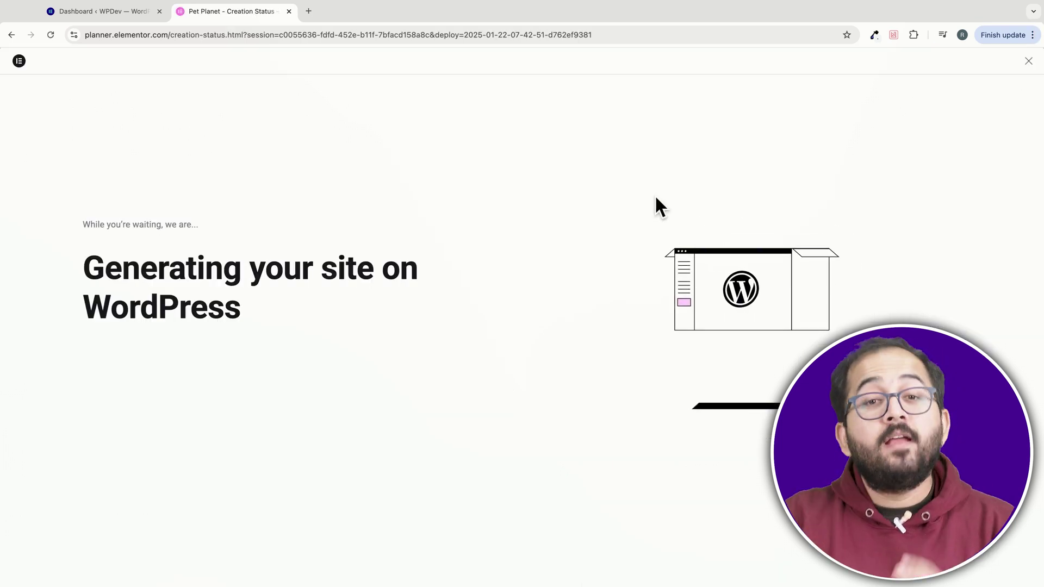
left_click(942, 36)
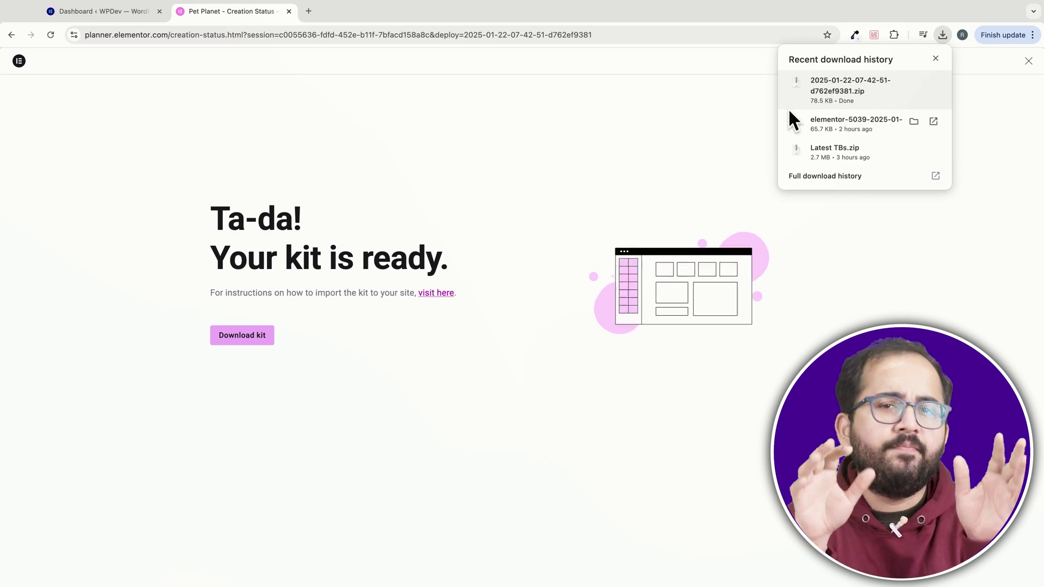
Update Elementor Pro and Elementor to version 3.27.0 from the Installed Plugins list.
left_click(721, 114)
key("ctrl+shift+Tab")
mouse_move(43, 429)
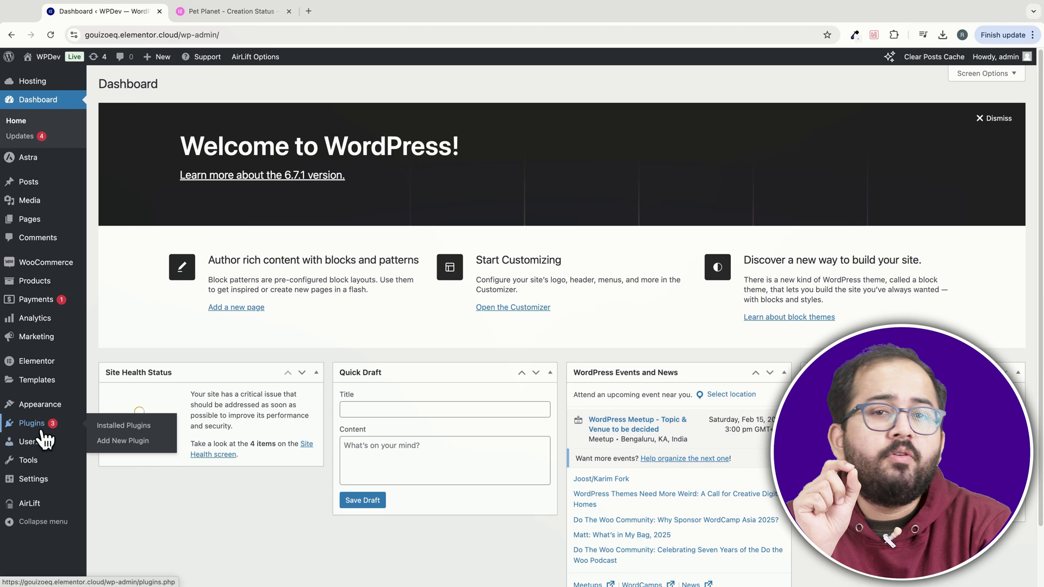
left_click(123, 425)
scroll(230, 394, "down", 2)
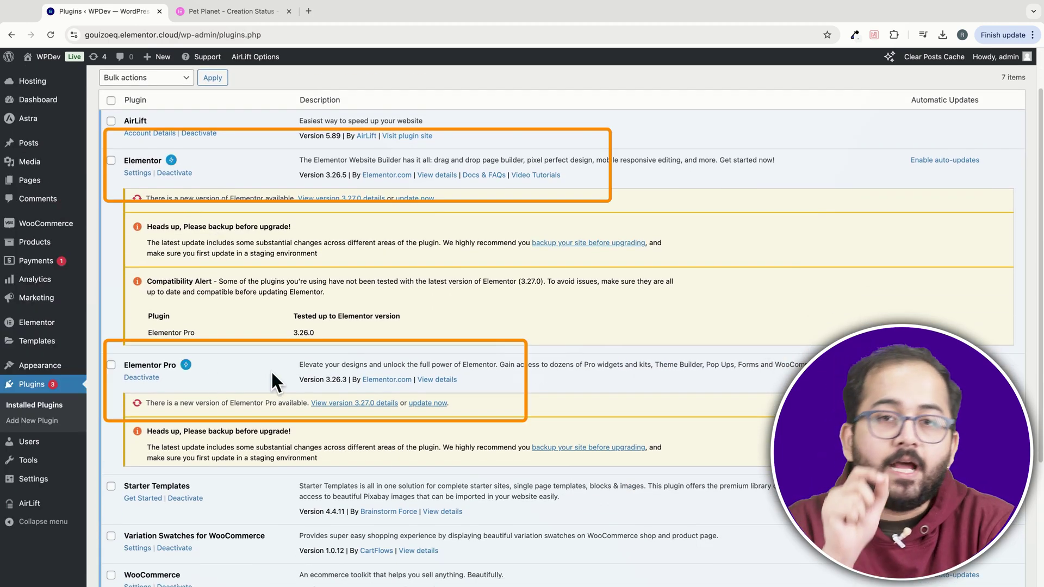
left_click(414, 403)
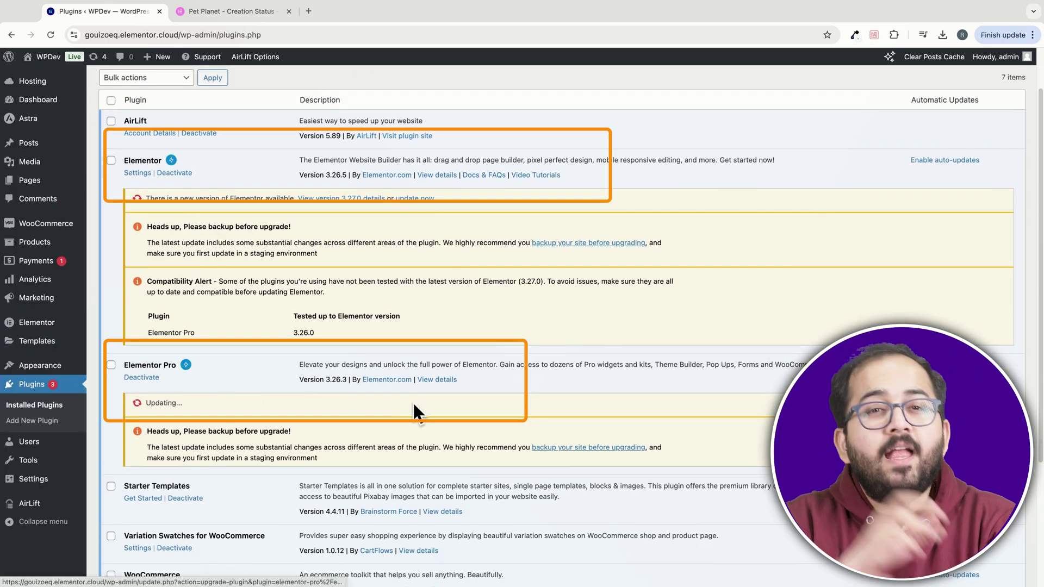
left_click(414, 197)
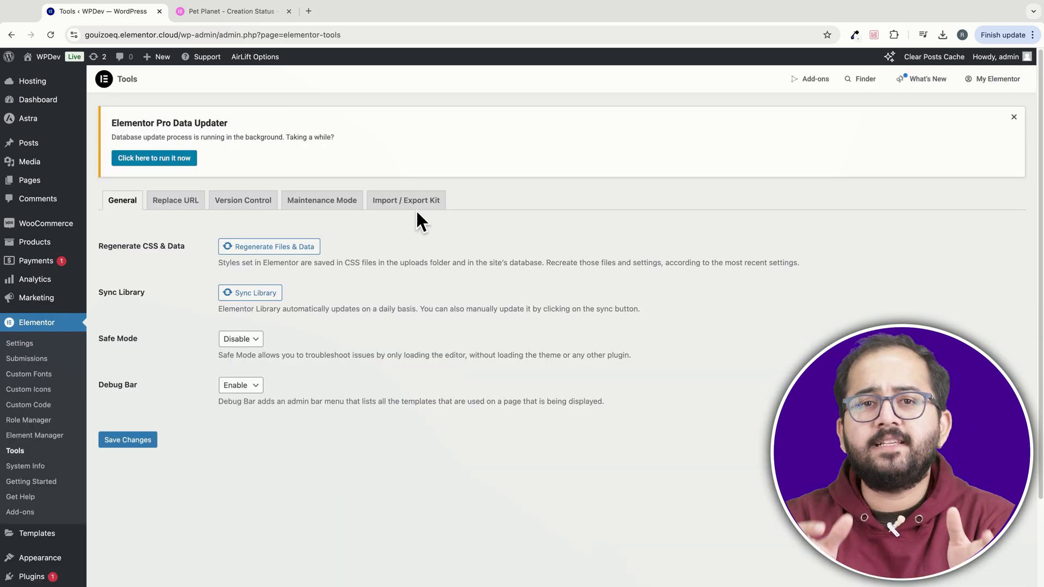
Import the downloaded Pet Planet kit zip through Elementor's Import / Export Kit tools.
left_click(418, 217)
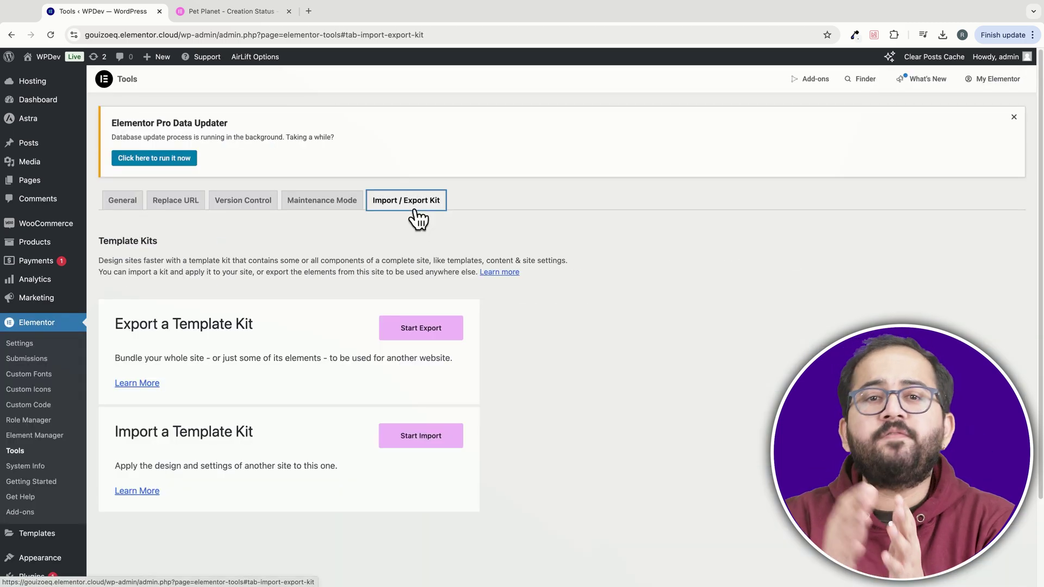
scroll(316, 354, "down", 1)
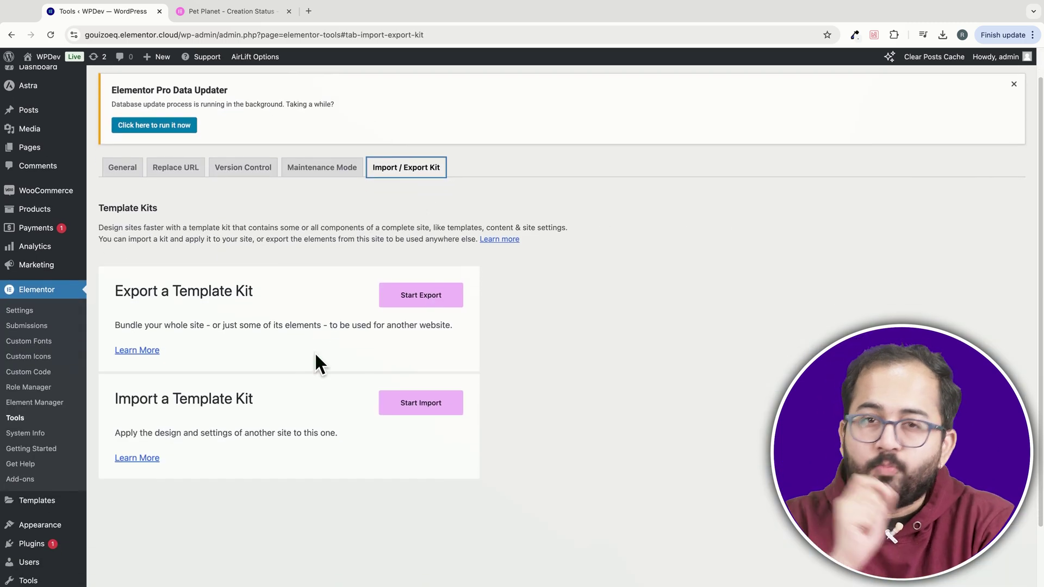
left_click(403, 405)
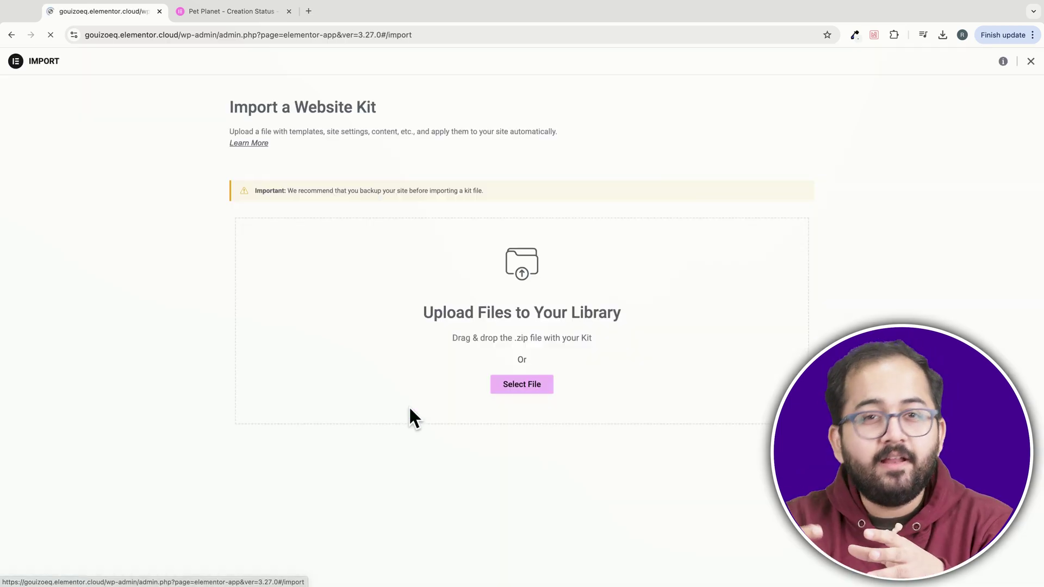
left_click(943, 34)
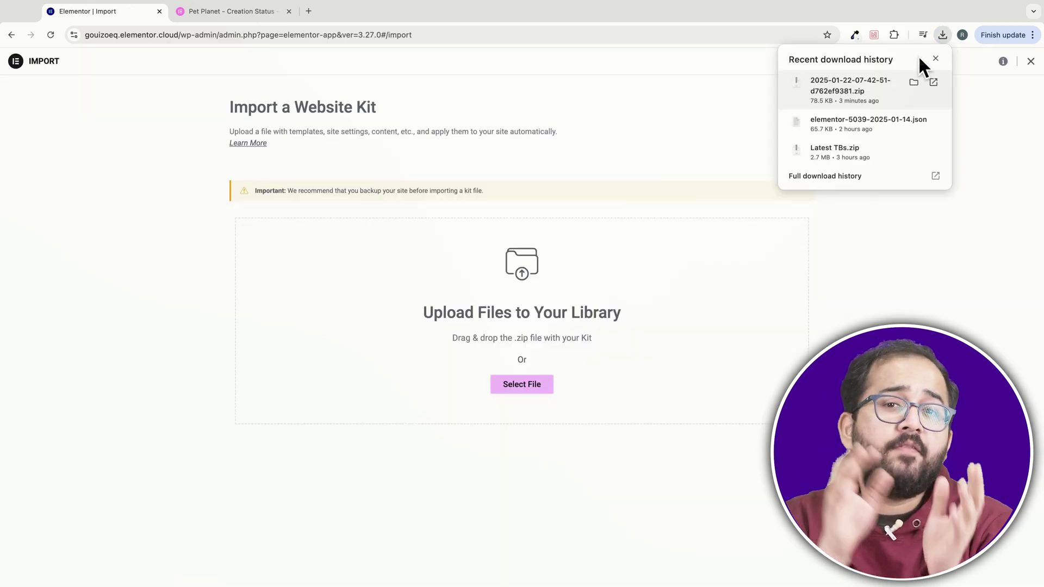
left_click_drag(850, 87, 572, 326)
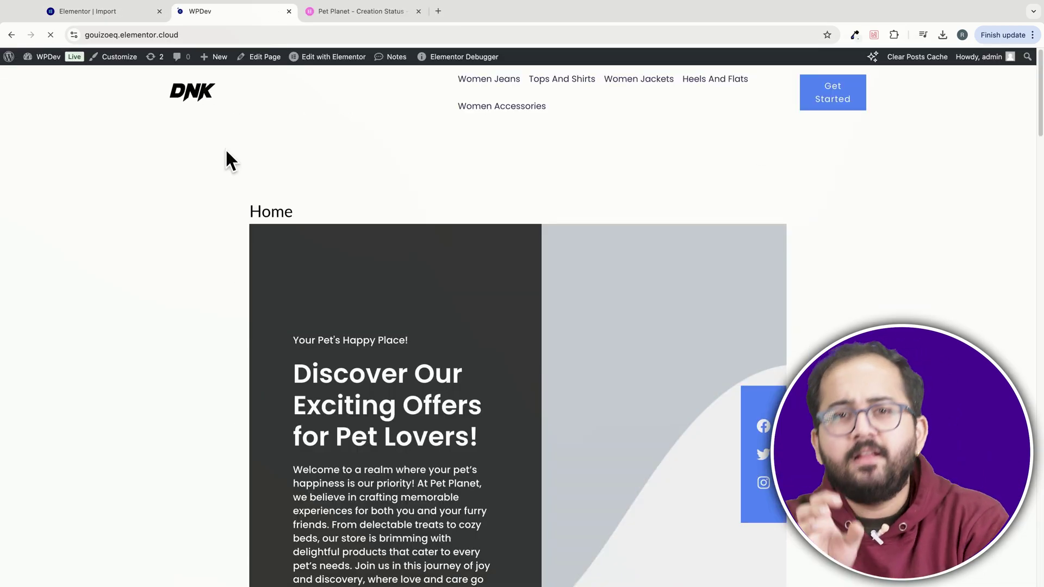
scroll(420, 372, "down", 2)
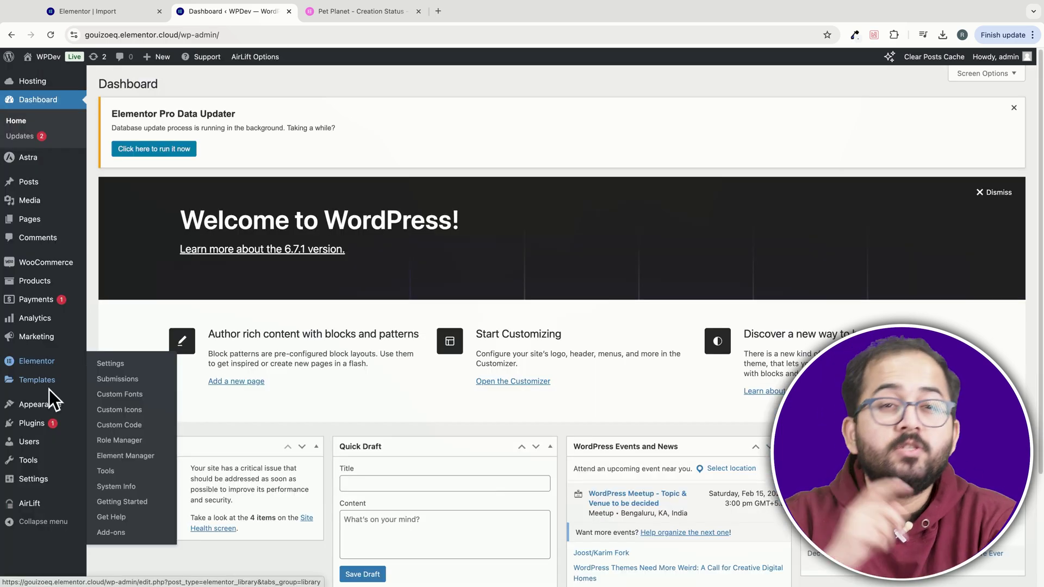
Update Hello Elementor in Appearance > Themes and activate it as the site theme.
mouse_move(54, 400)
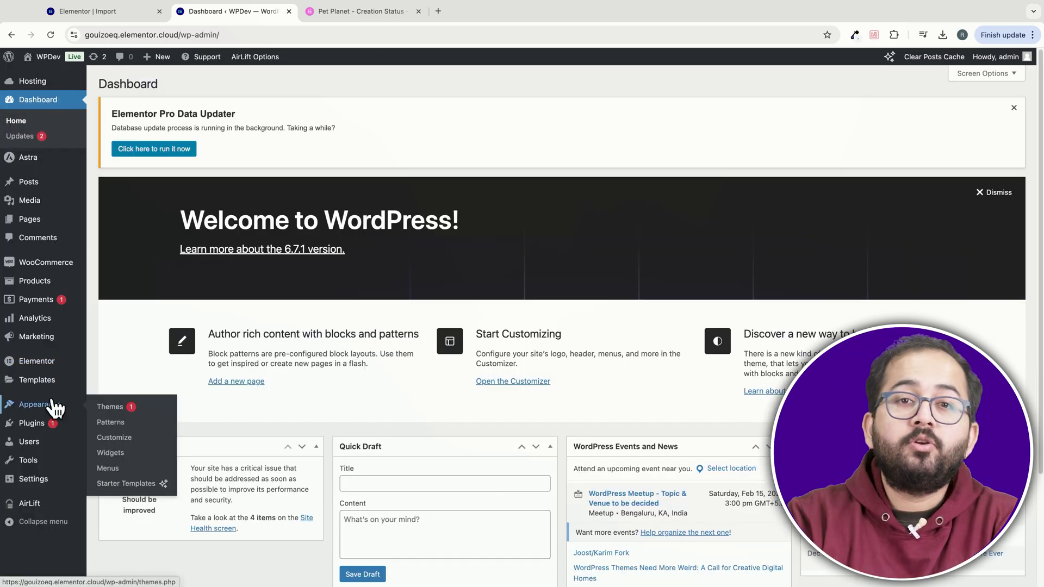
left_click(117, 407)
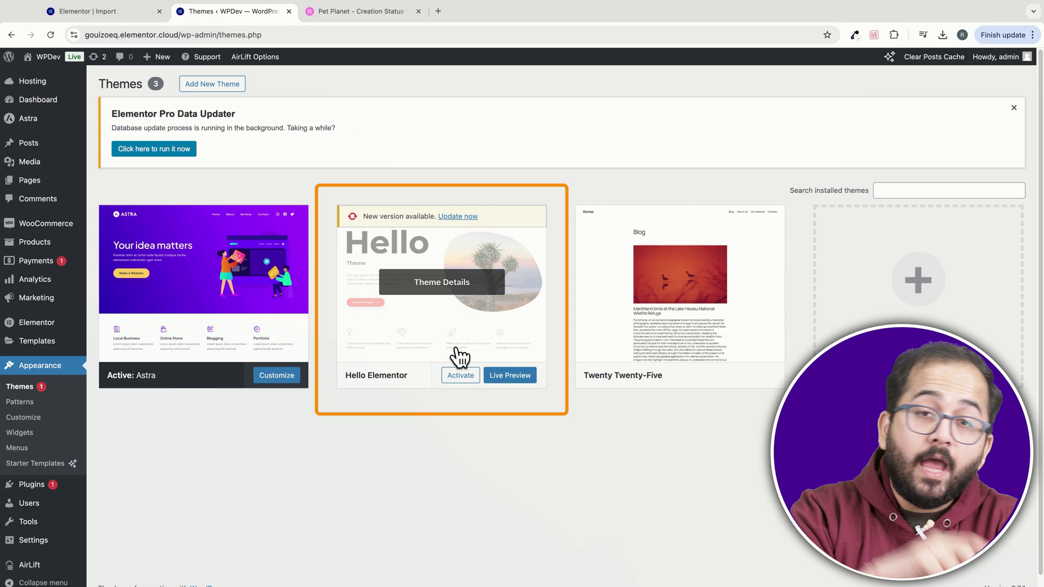
left_click(457, 217)
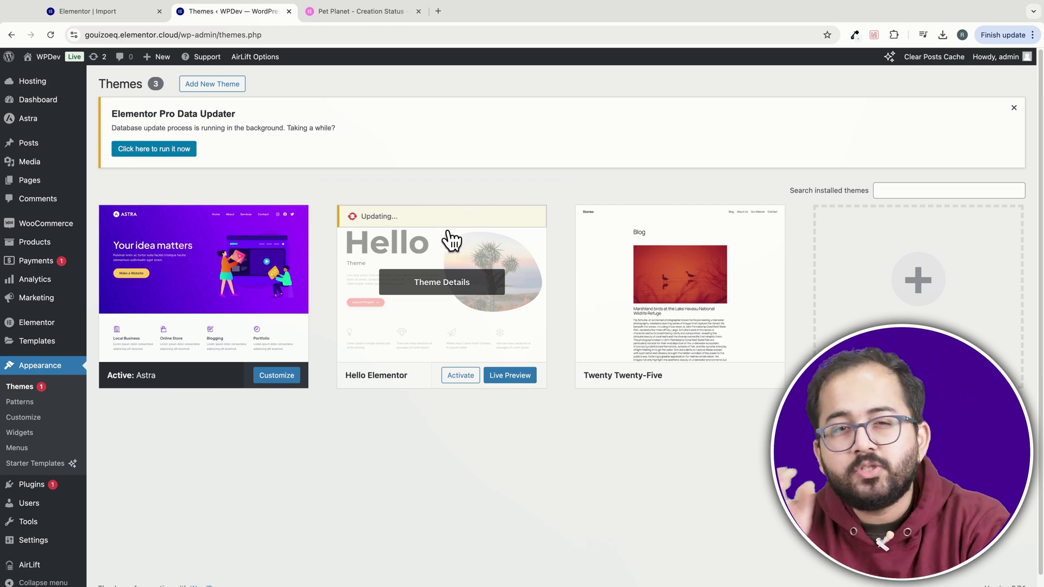
left_click(460, 385)
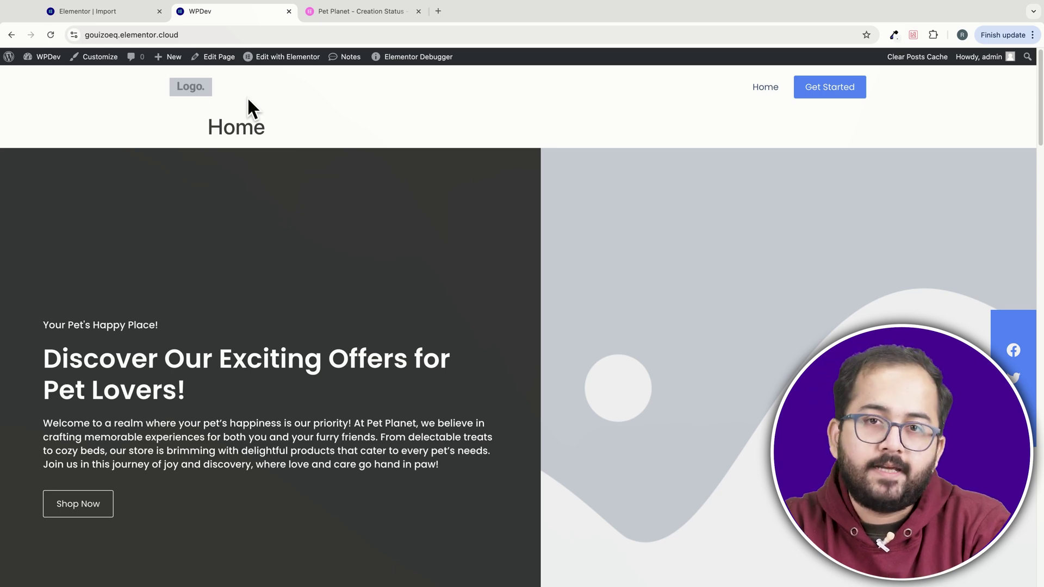
In the Customizer's Main menu, add the Contact, Appointment and Grooming pages.
left_click(94, 57)
left_click(113, 204)
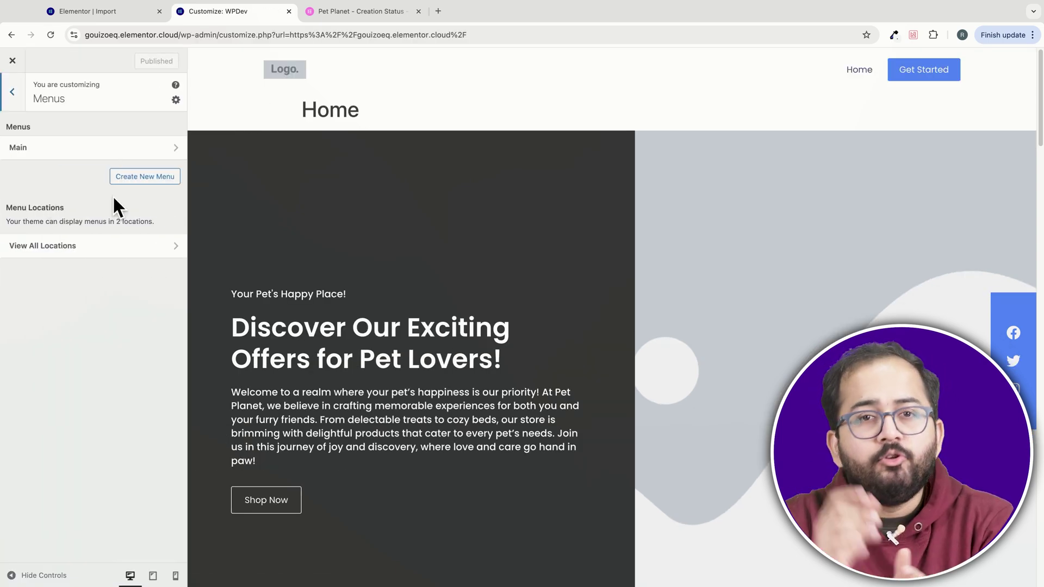
left_click(120, 152)
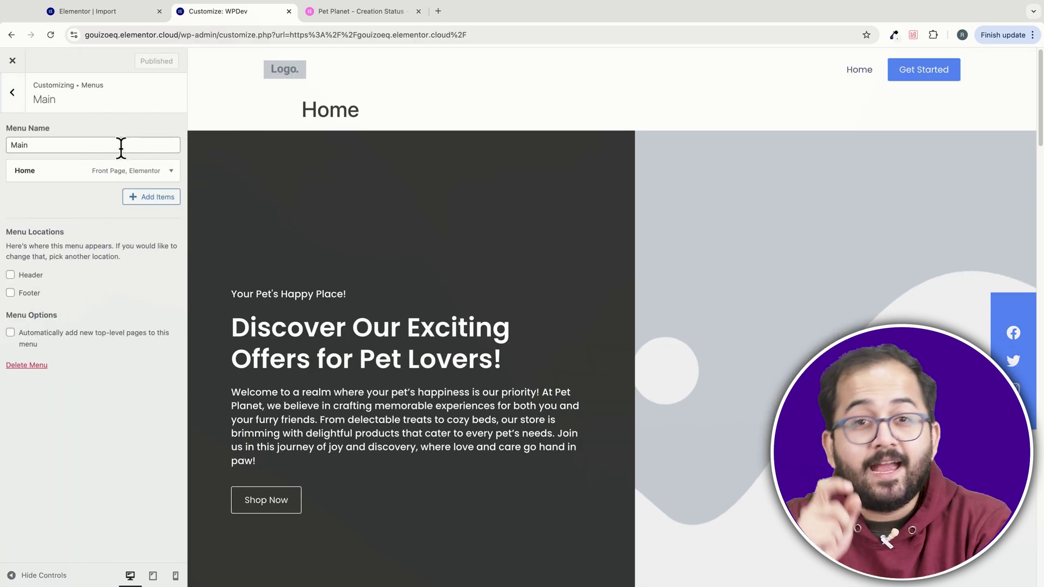
left_click(143, 198)
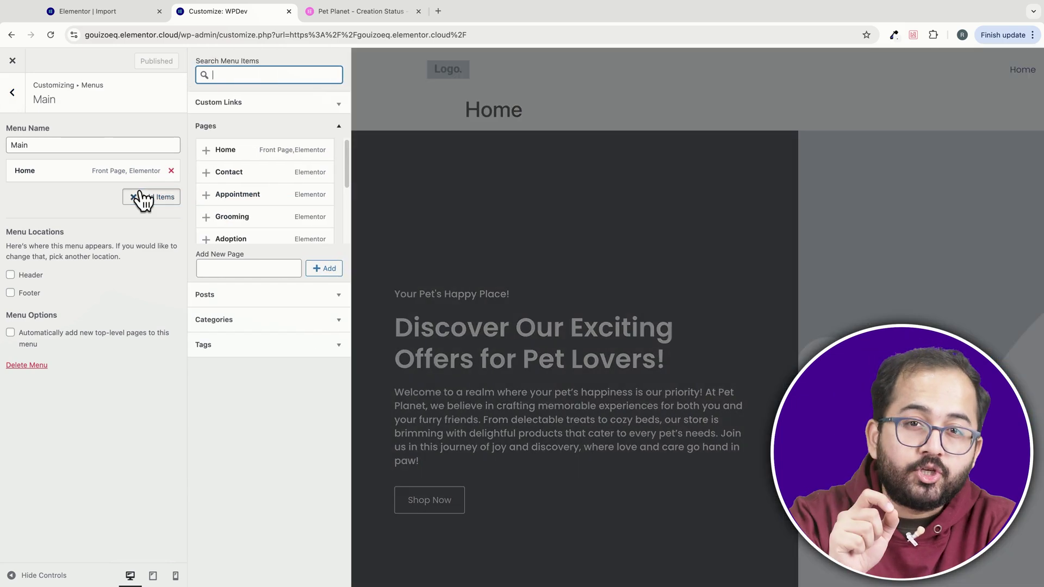
left_click(206, 173)
left_click(206, 195)
left_click(210, 216)
Add the Adoption, Services, Store, Vet Services and Blog pages to the Main menu.
scroll(210, 214, "down", 5)
left_click(210, 215)
left_click(210, 212)
left_click(209, 210)
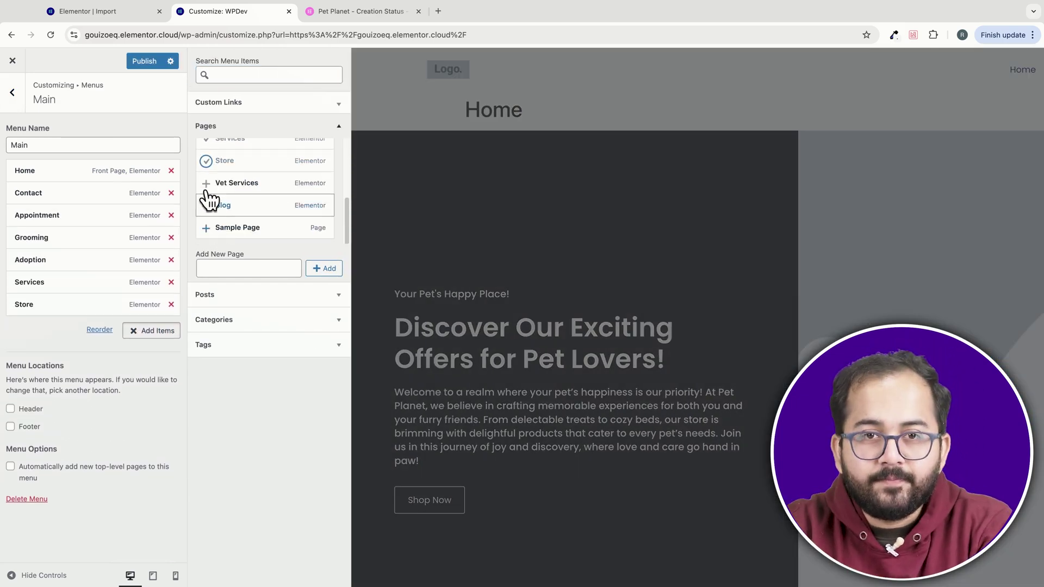
left_click(208, 210)
left_click(208, 212)
scroll(229, 226, "up", 5)
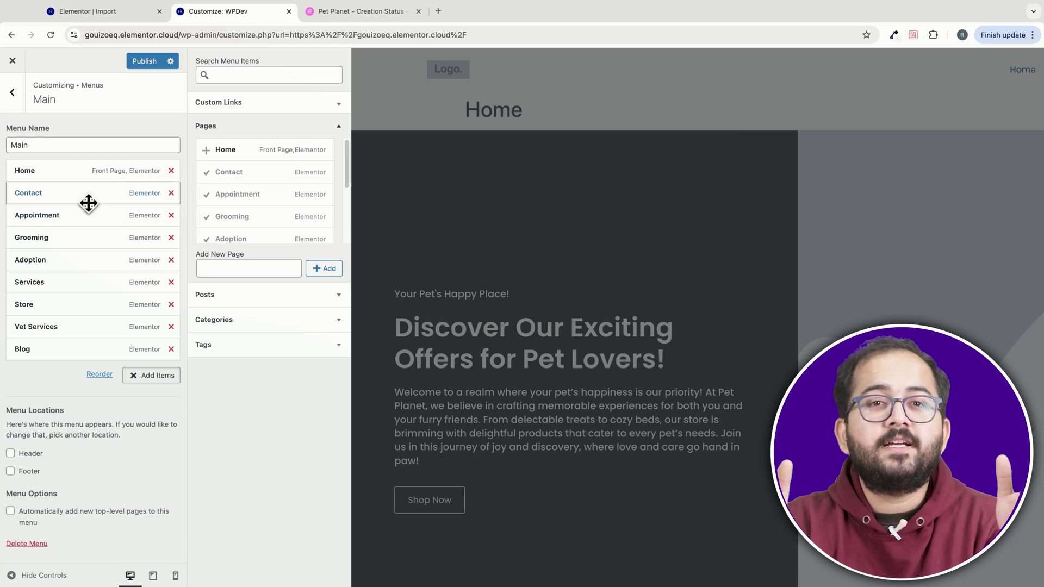
Remove Home from the Main menu and hide the Adoption page title.
left_click(170, 171)
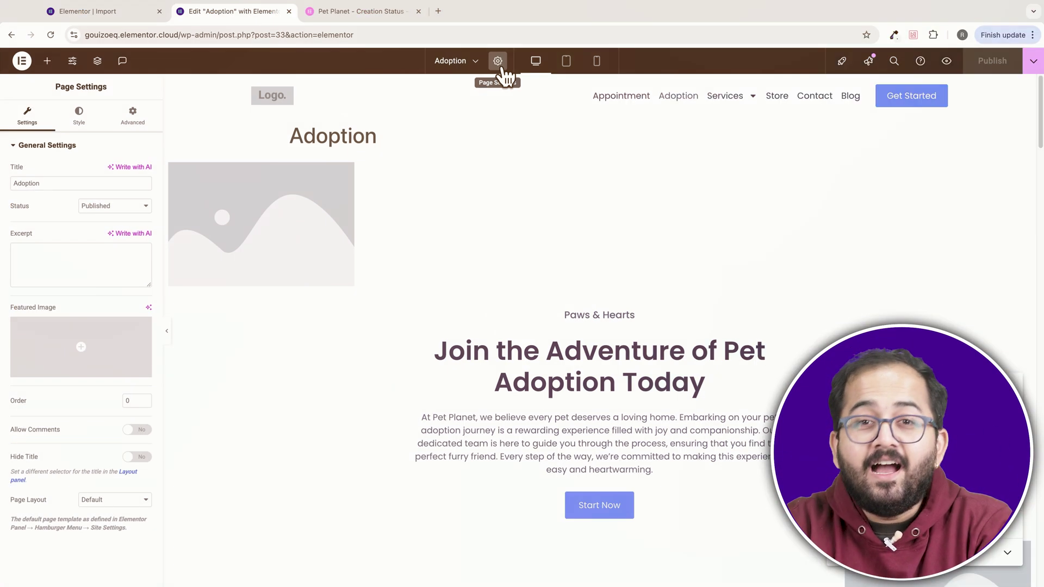
left_click(135, 457)
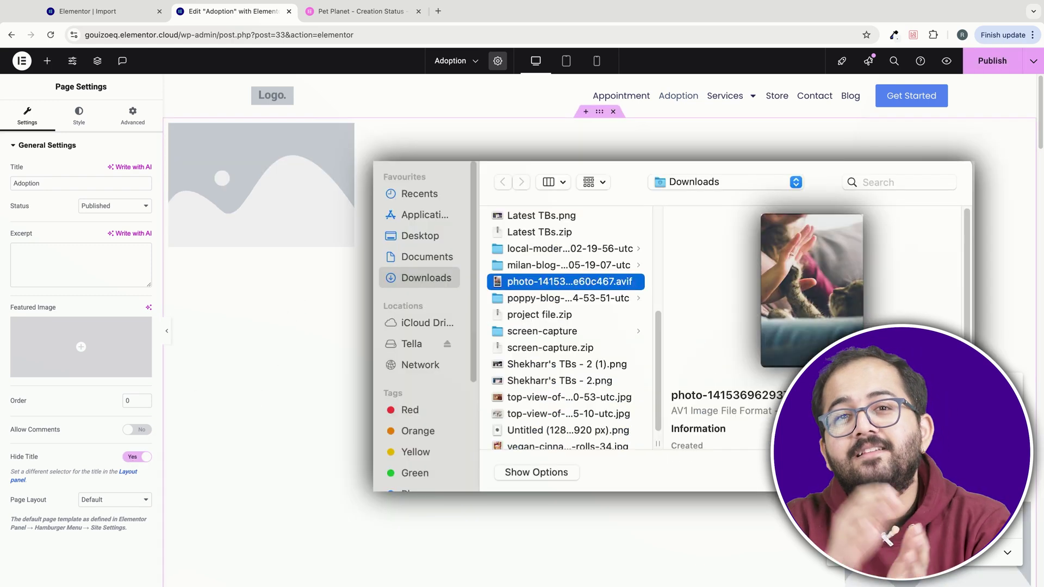
Place the pet photo in the hero image and make the heading text white.
left_click_drag(812, 290, 229, 327)
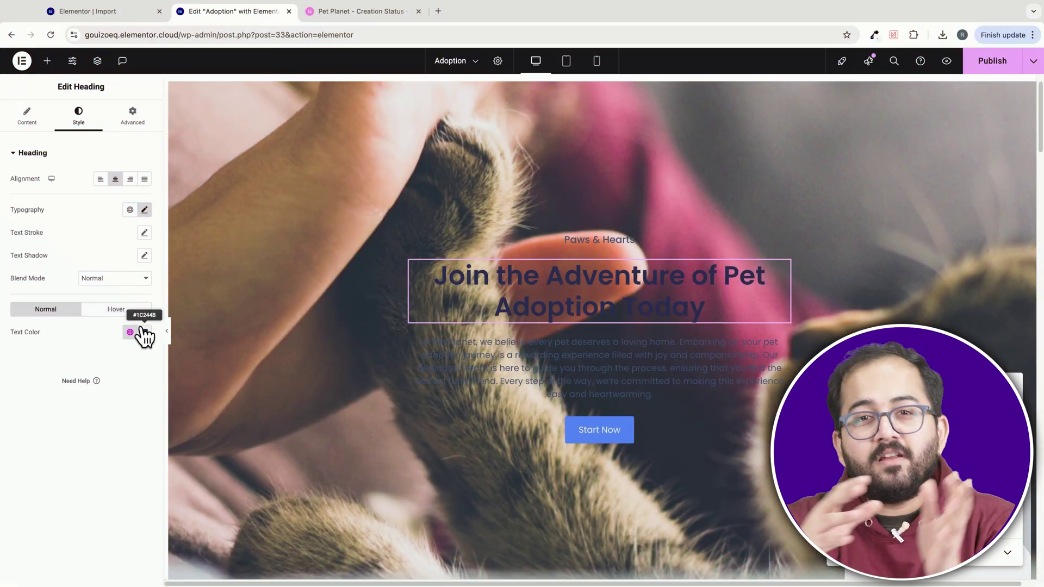
left_click(144, 332)
left_click_drag(139, 388, 81, 376)
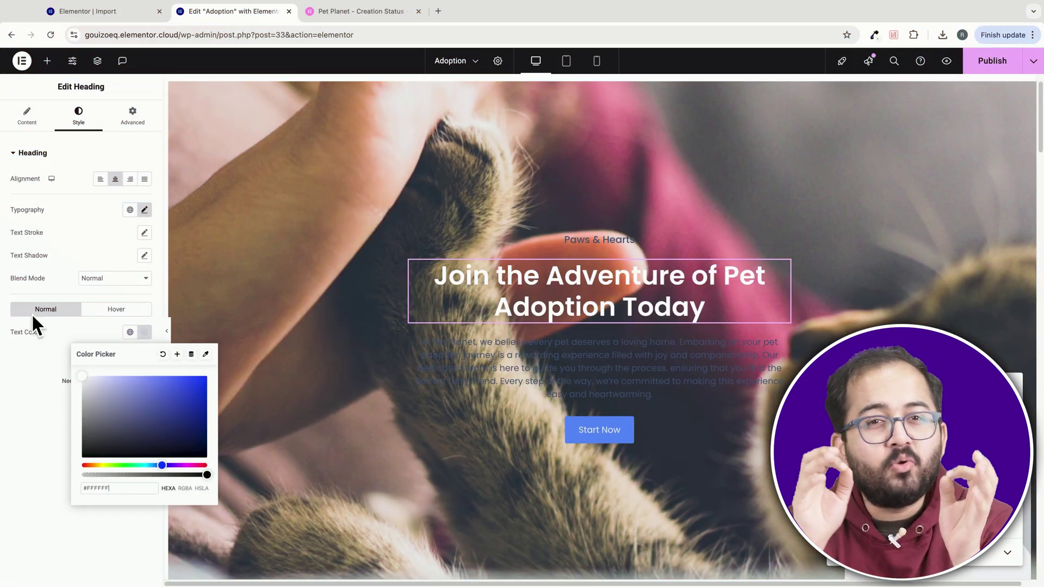
left_click(569, 239)
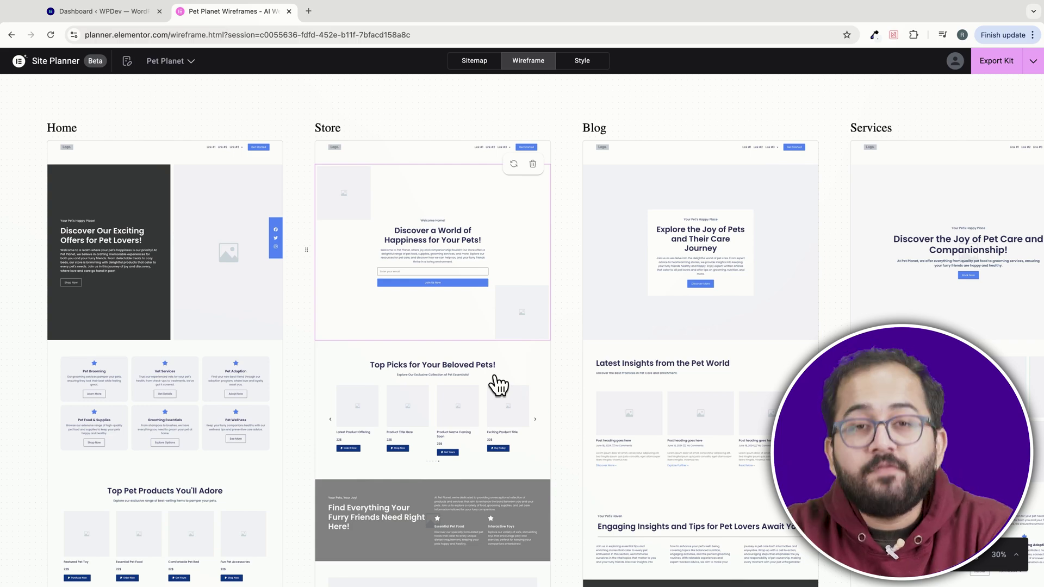
In the Home page sitemap, drag the Our Services card above the About Us card.
scroll(498, 385, "down", 5)
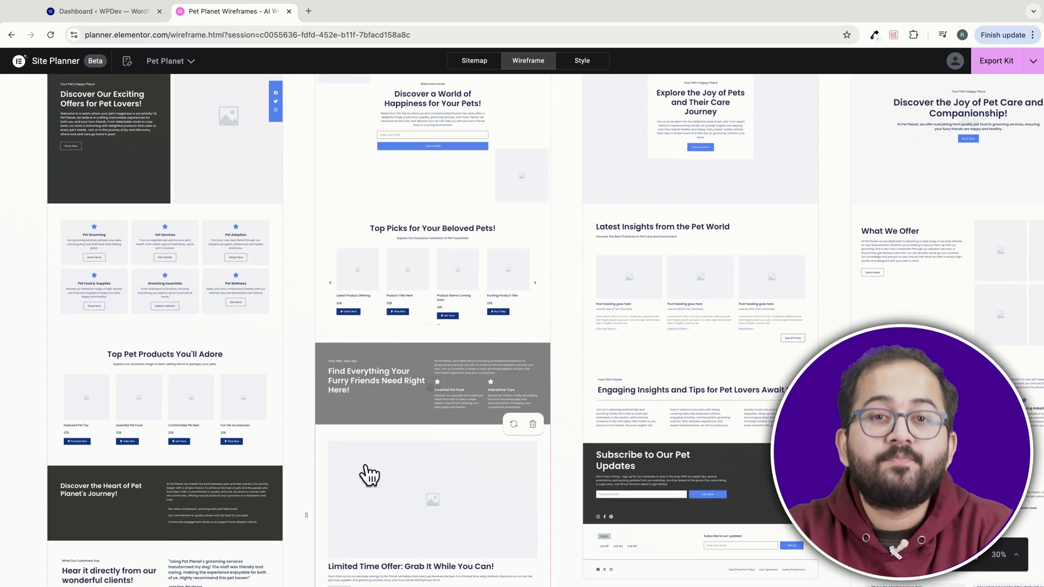
scroll(366, 478, "down", 6)
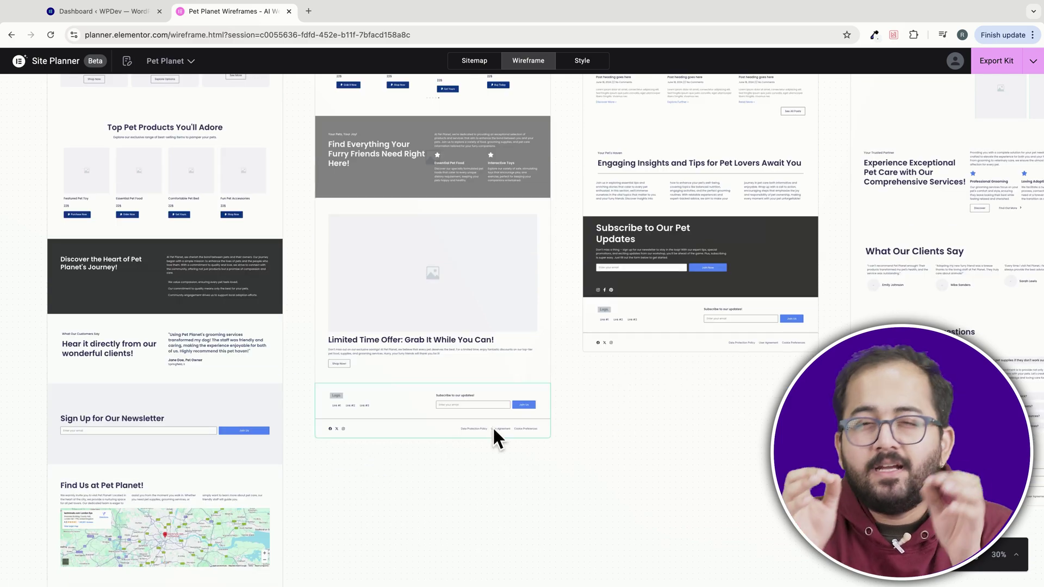
scroll(660, 433, "up", 10)
scroll(660, 433, "up", 1)
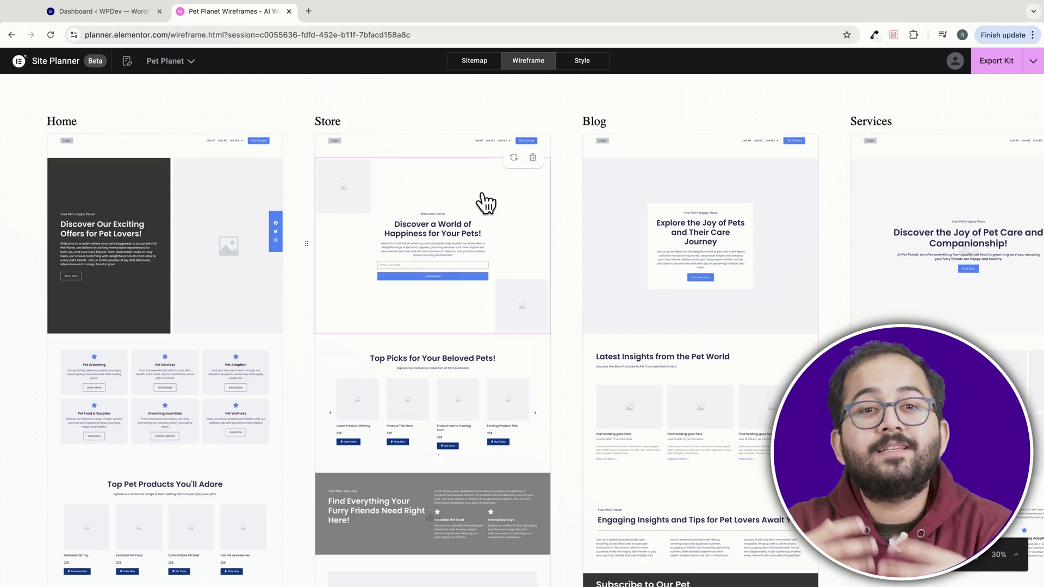
scroll(506, 468, "right", 5)
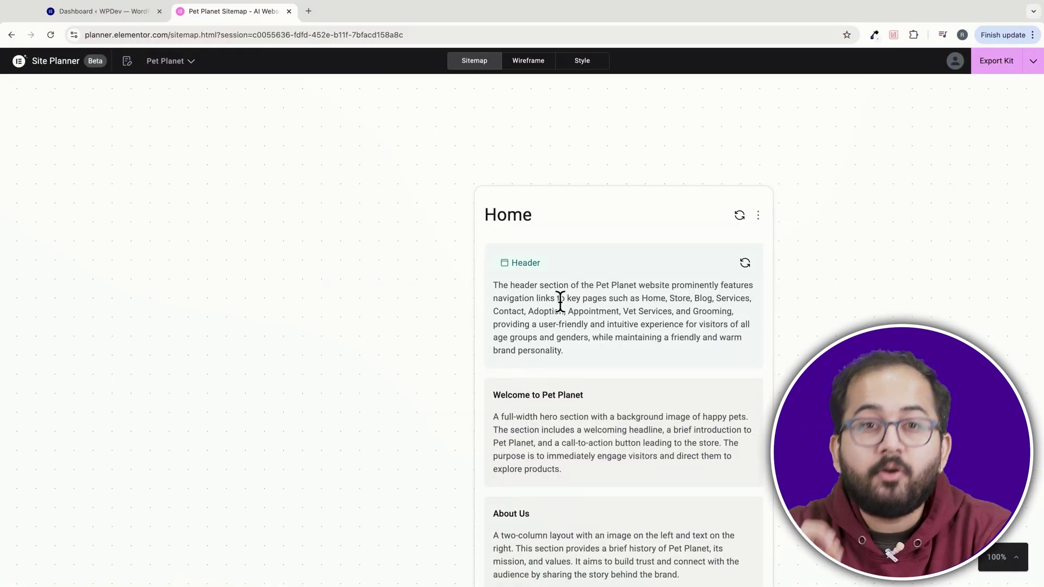
scroll(618, 331, "down", 1)
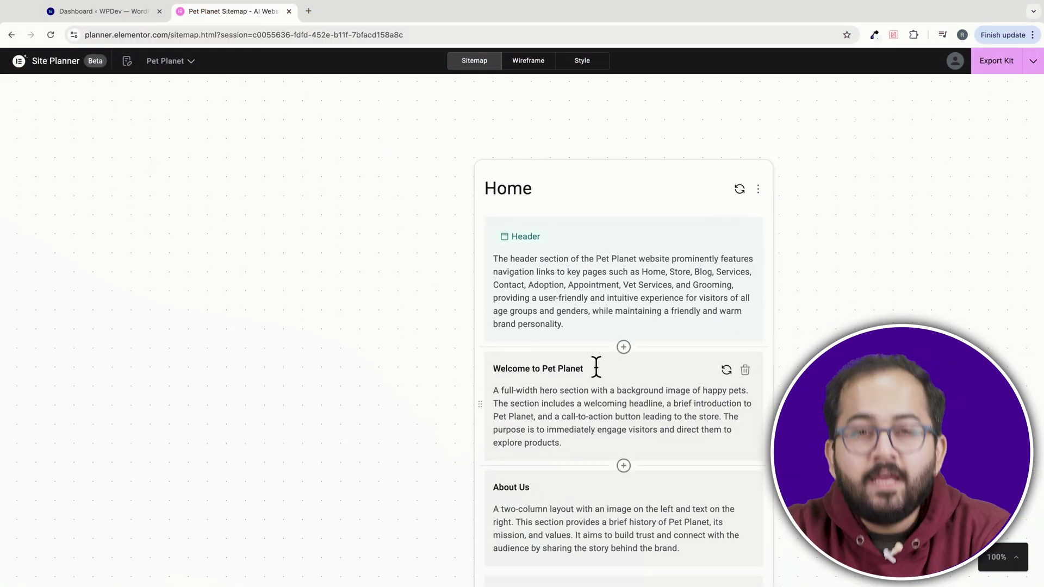
scroll(596, 367, "down", 3)
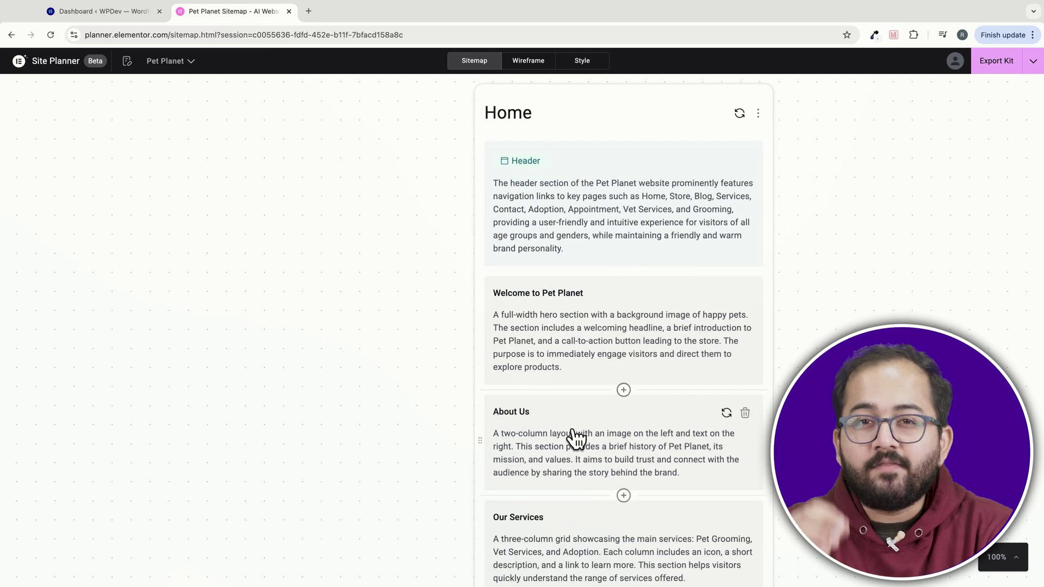
scroll(597, 434, "down", 3)
scroll(594, 433, "down", 3)
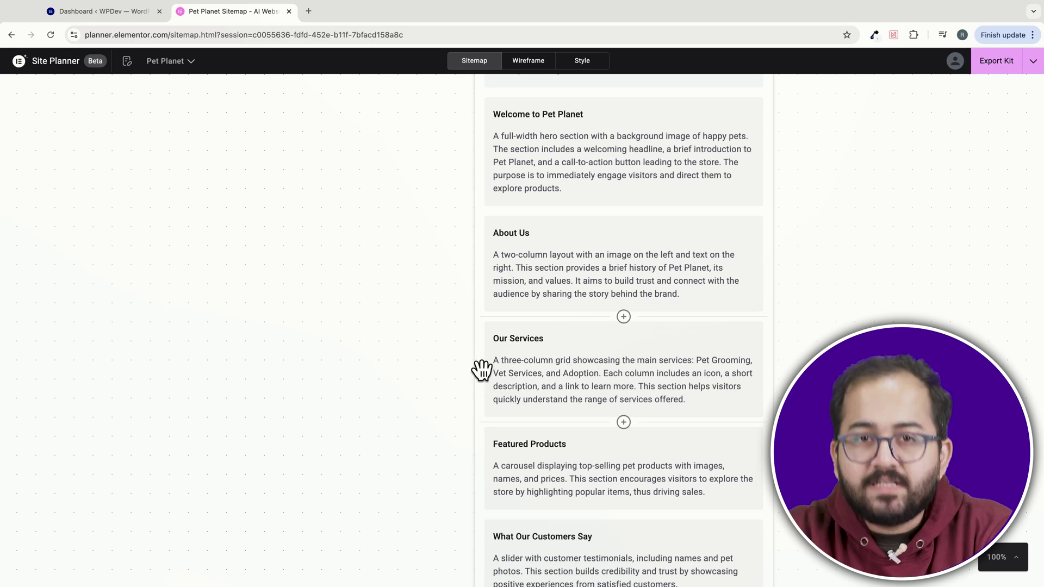
left_click_drag(483, 368, 492, 264)
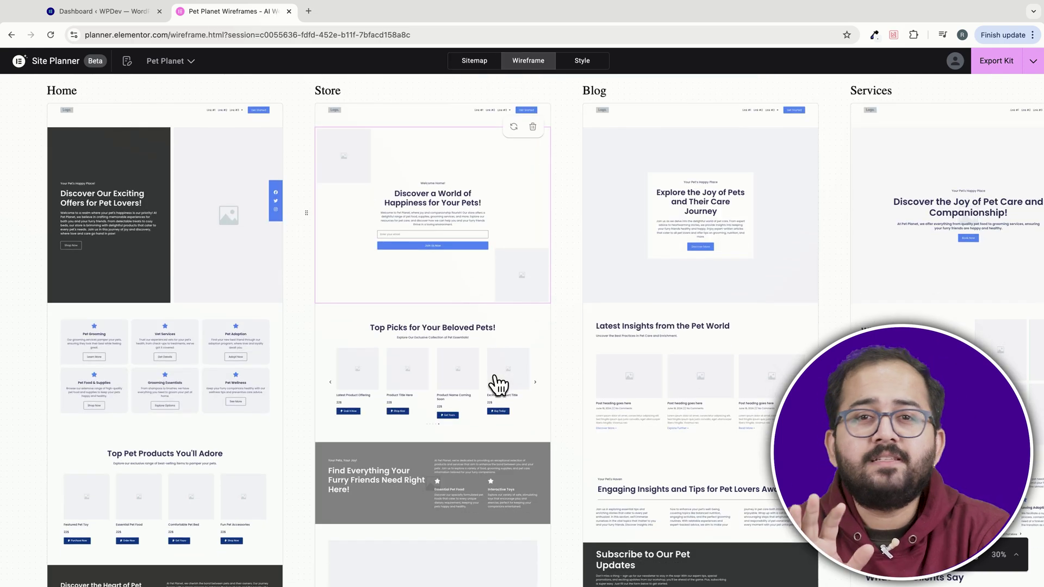
Scroll the wireframe canvas right until the Adoption page appears beside Contact and Appointment.
scroll(496, 385, "down", 3)
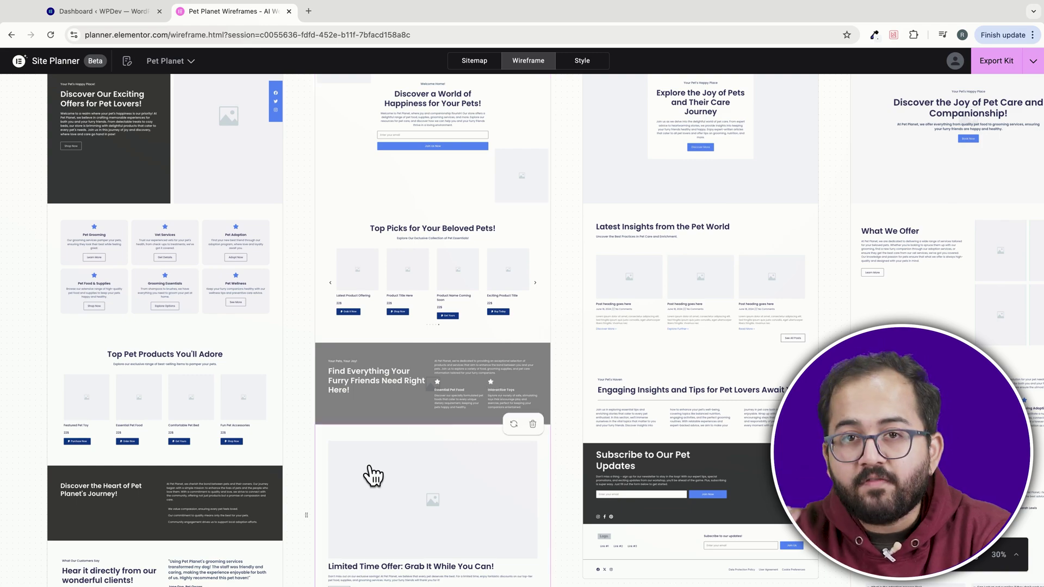
scroll(366, 473, "down", 5)
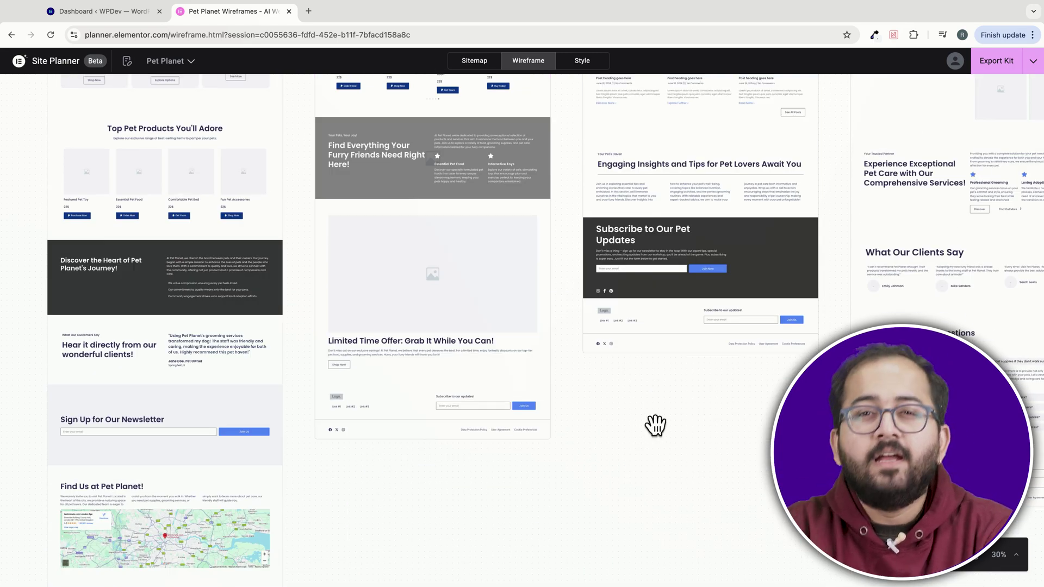
scroll(656, 430, "up", 8)
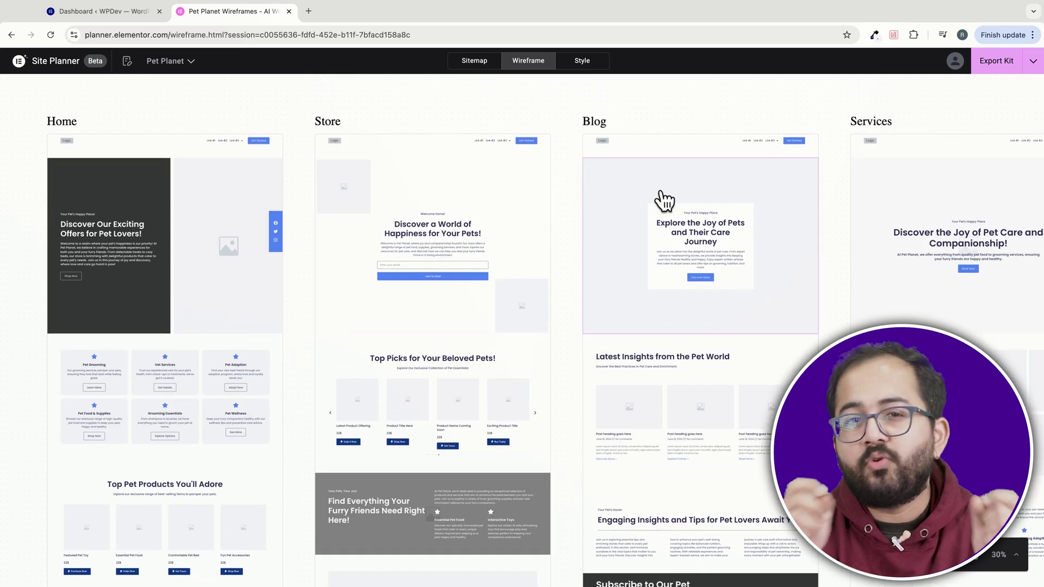
scroll(512, 466, "right", 8)
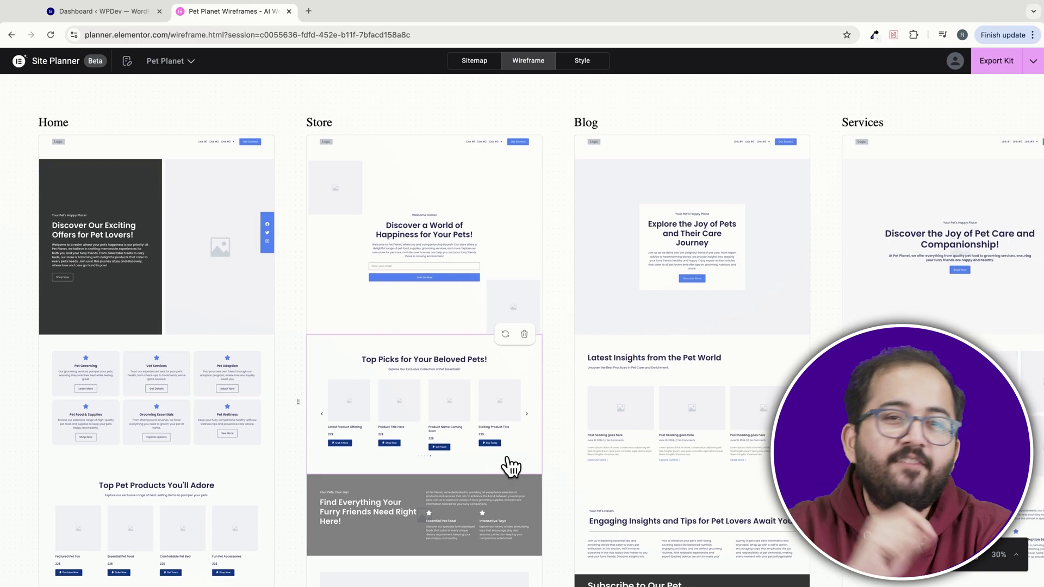
scroll(511, 467, "right", 10)
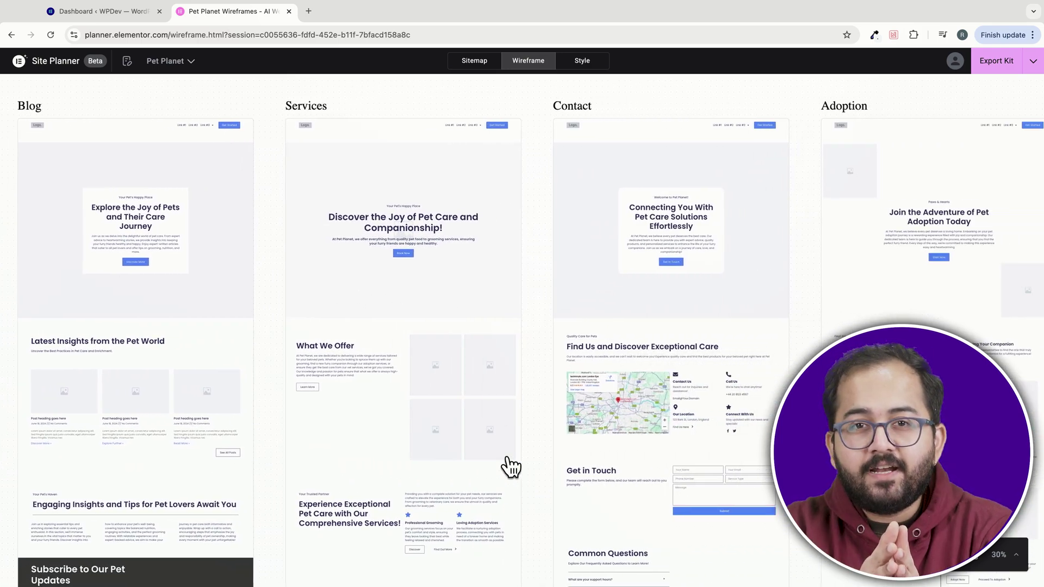
scroll(511, 466, "right", 3)
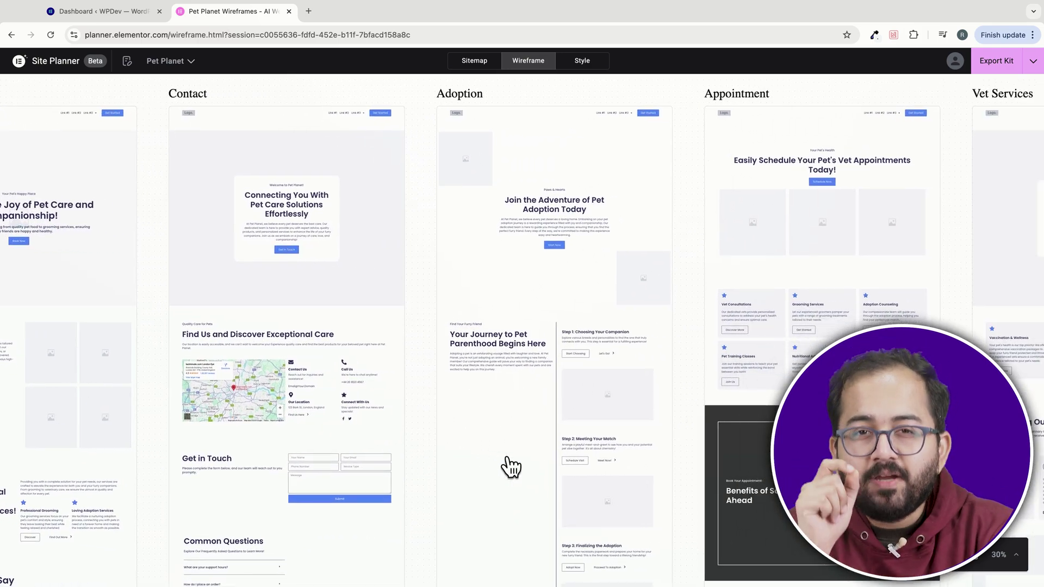
mouse_move(503, 445)
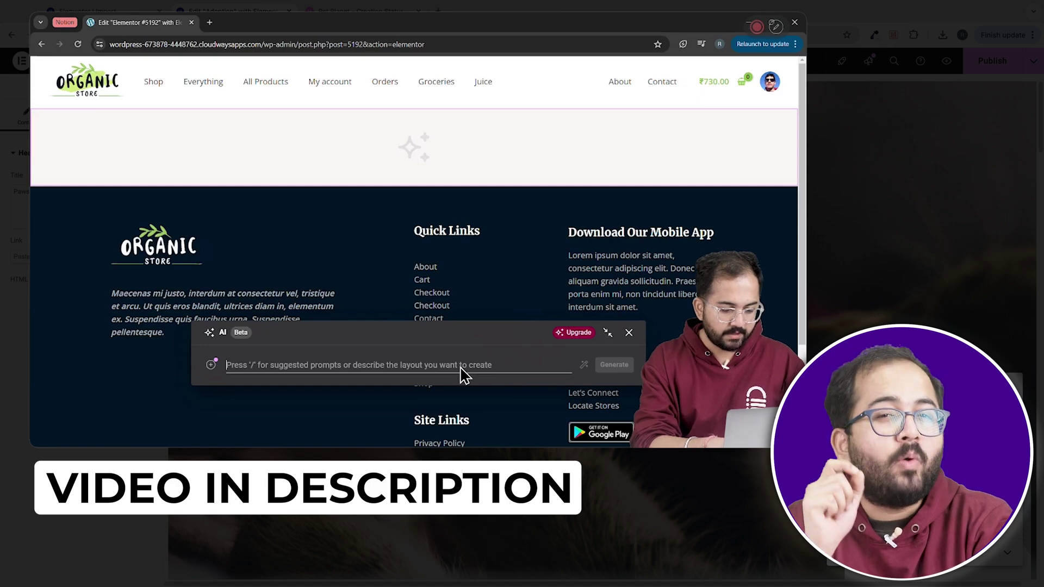
Paste the farm-fresh produce hero section prompt into Elementor AI.
type("Create the hero section for a landing page that highlights our fresh produce from the farm. We sell amazing fresh and natural veggies and fruits. Also add a CTA button in the hero section.")
key("Caps_Lock")
left_click(614, 365)
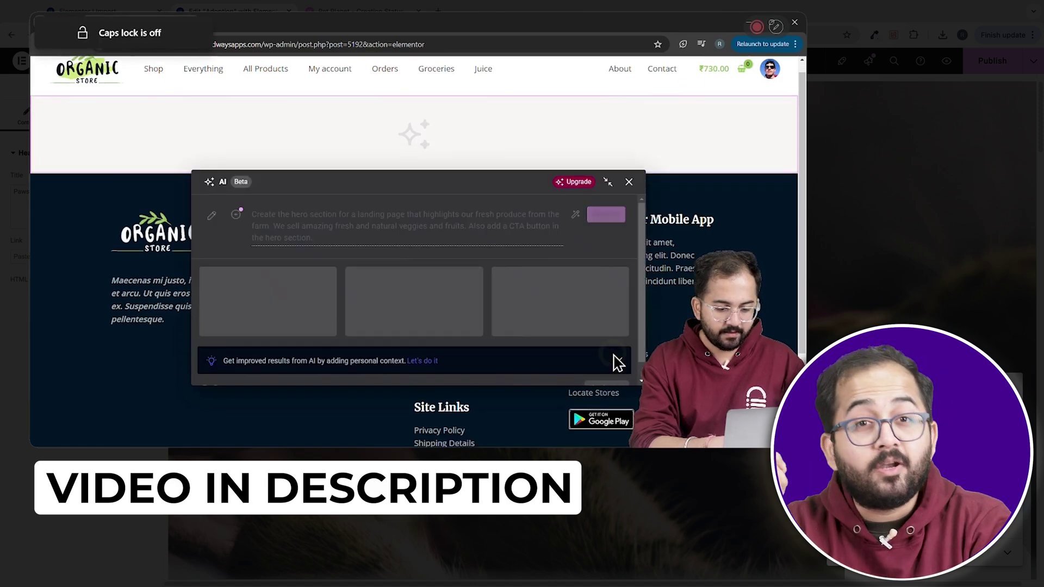